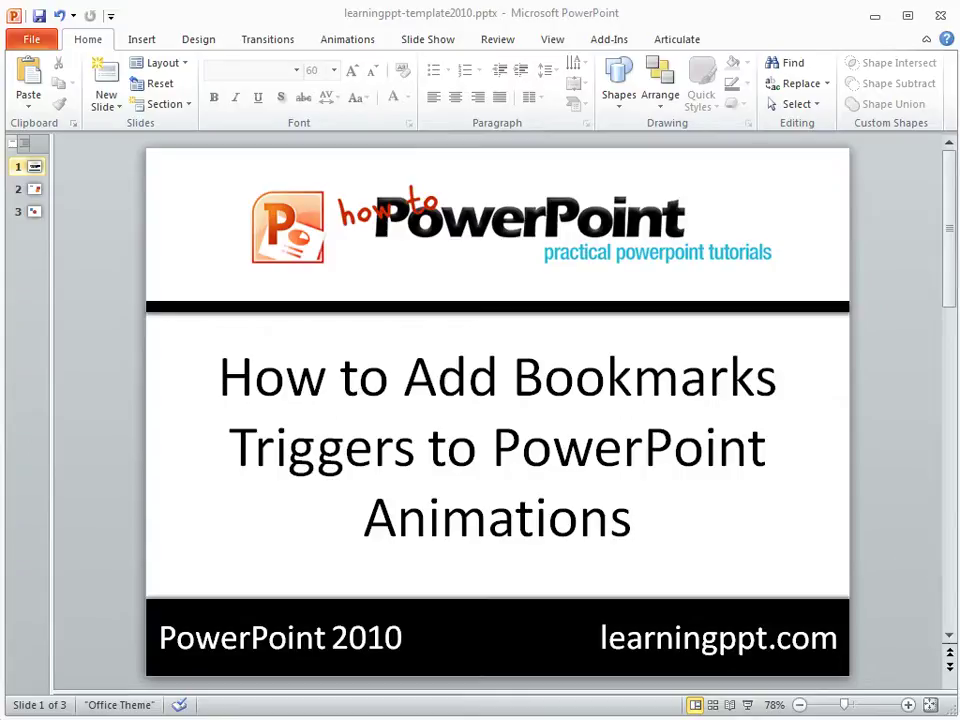
In tutorials-demo.pptx, insert the Wildlife.wmv video onto slide 4
{"action": "mouse_move", "coordinate": [795, 719]}
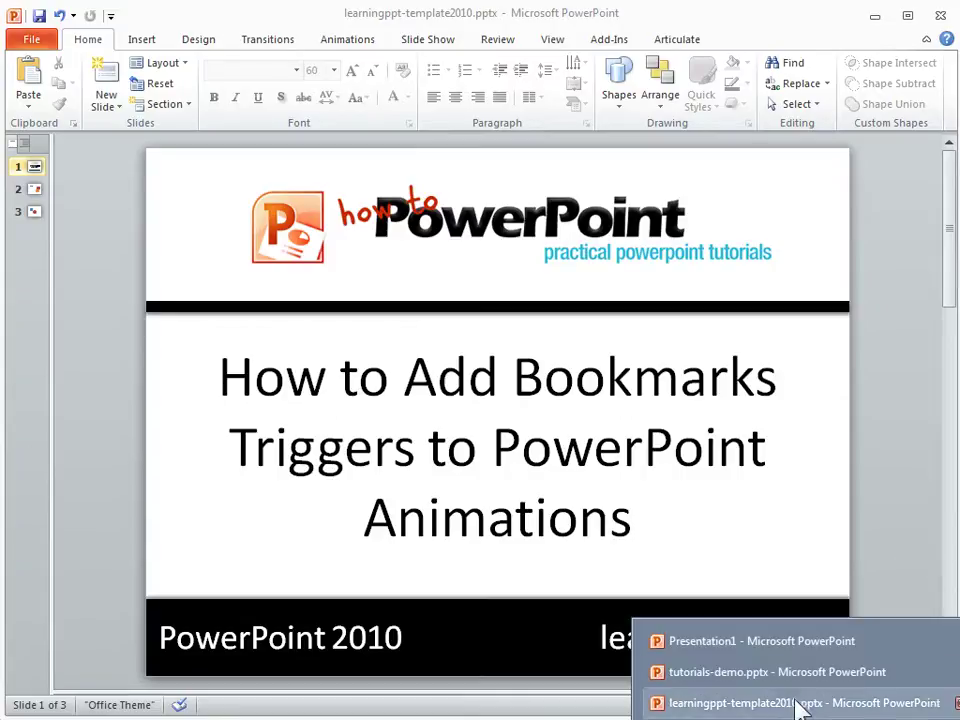
{"action": "left_click", "coordinate": [778, 674]}
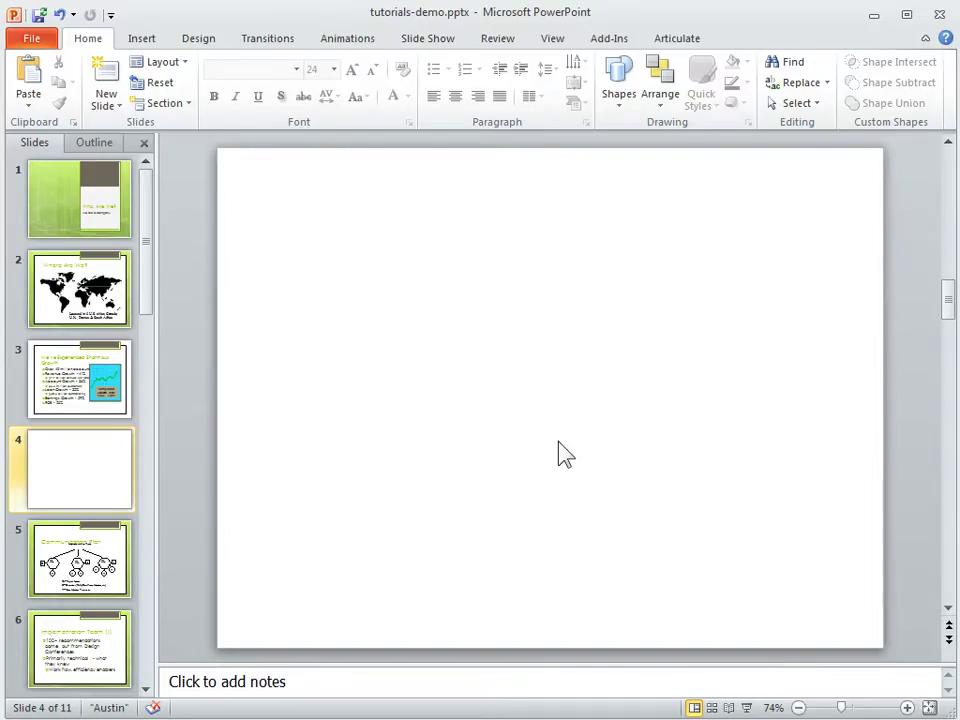
{"action": "left_click", "coordinate": [143, 38]}
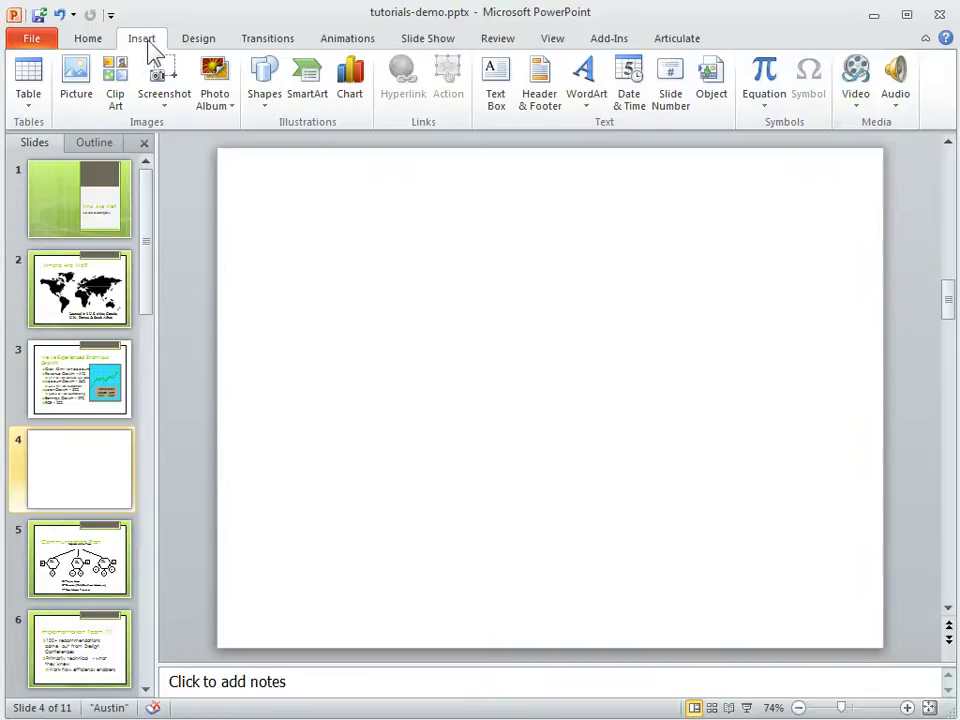
{"action": "left_click", "coordinate": [861, 83]}
{"action": "double_click", "coordinate": [393, 182]}
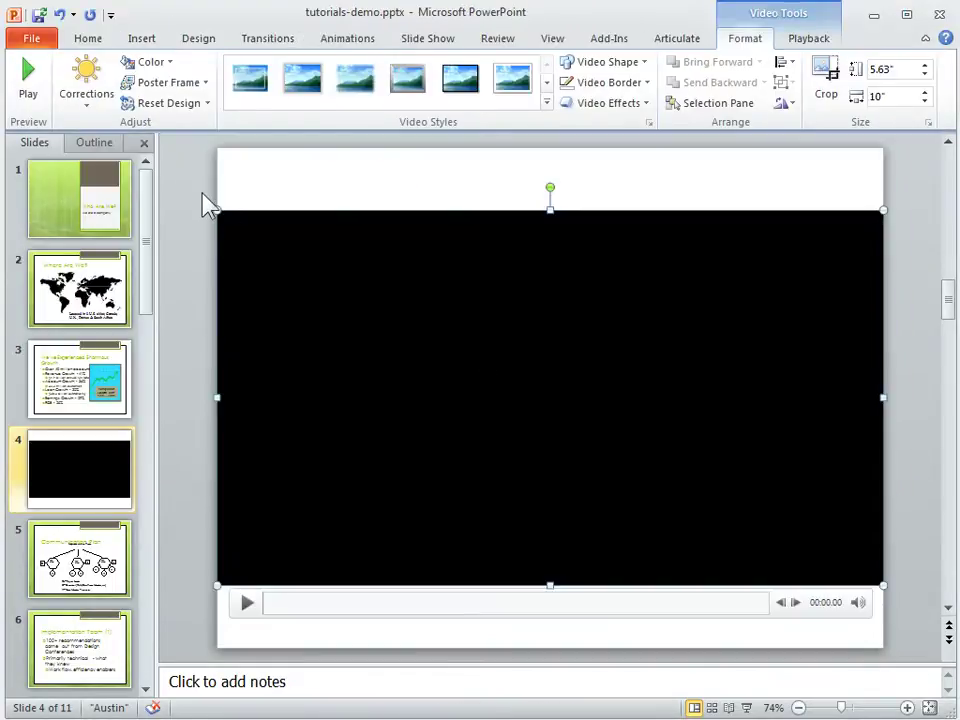
Shrink the video, move it to the upper middle of the slide, and preview it
{"action": "left_click_drag", "start_coordinate": [217, 211], "coordinate": [501, 418]}
{"action": "left_click_drag", "start_coordinate": [608, 472], "coordinate": [480, 288]}
{"action": "left_click", "coordinate": [404, 422]}
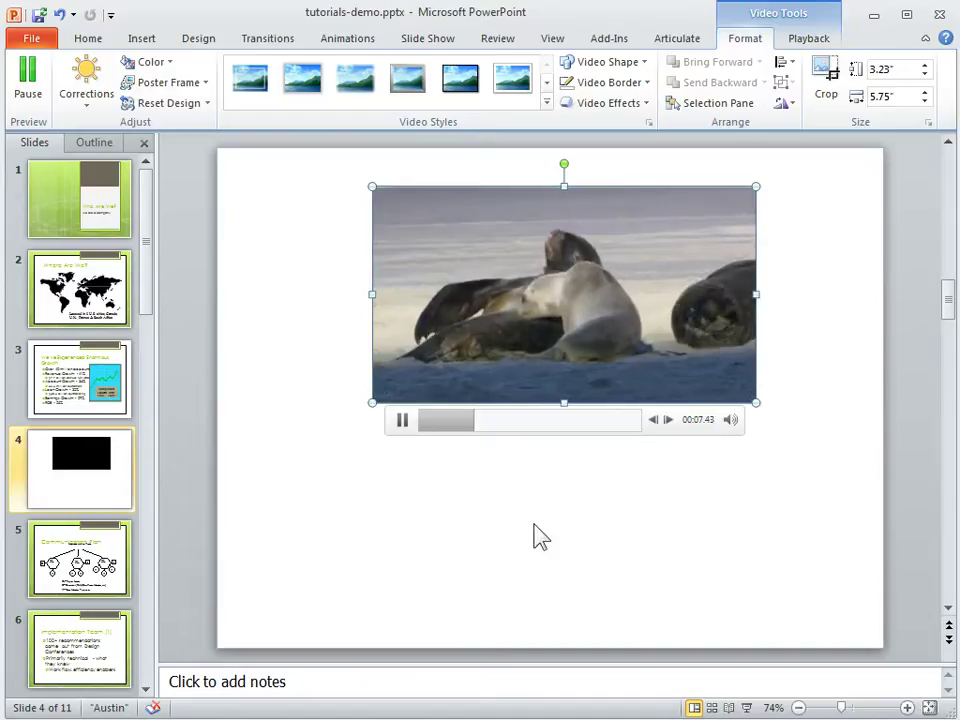
{"action": "left_click", "coordinate": [403, 421]}
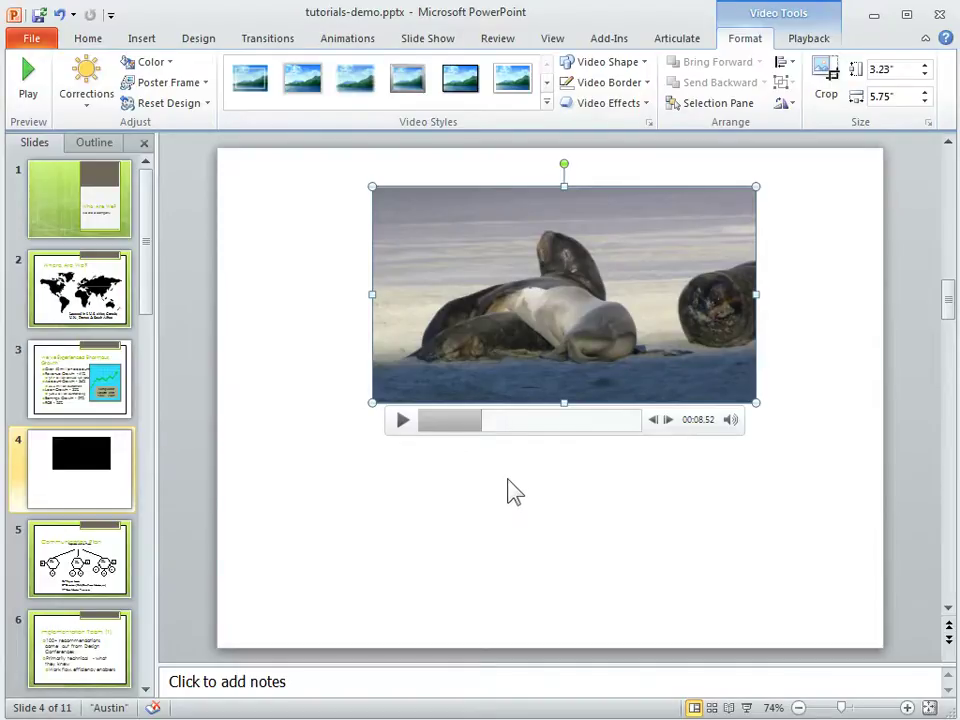
Add a text box below the video reading 'These are ocean birds', widened to fit one line
{"action": "left_click", "coordinate": [530, 494]}
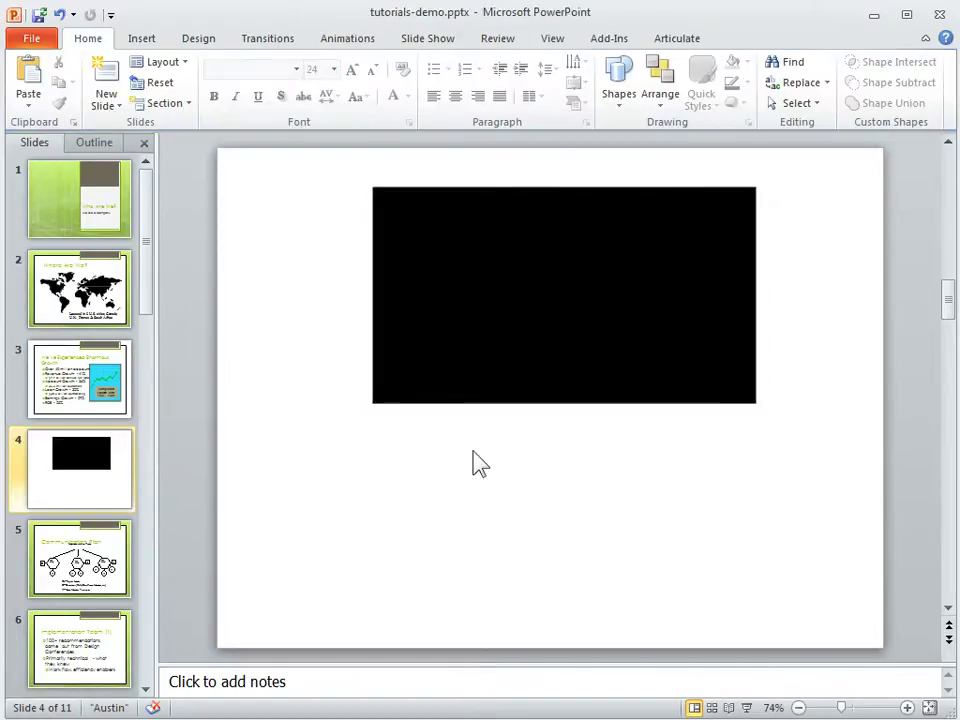
{"action": "left_click", "coordinate": [621, 100]}
{"action": "left_click", "coordinate": [629, 140]}
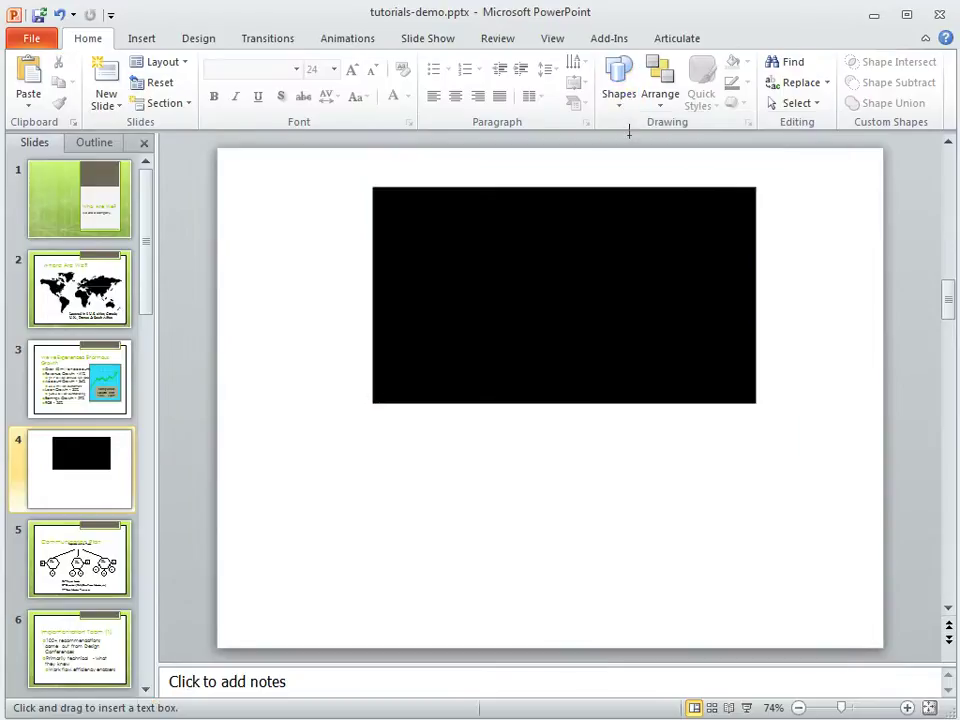
{"action": "mouse_move", "coordinate": [421, 435]}
{"action": "left_mouse_down"}
{"action": "mouse_move", "coordinate": [506, 484]}
{"action": "mouse_move", "coordinate": [630, 512]}
{"action": "left_mouse_up"}
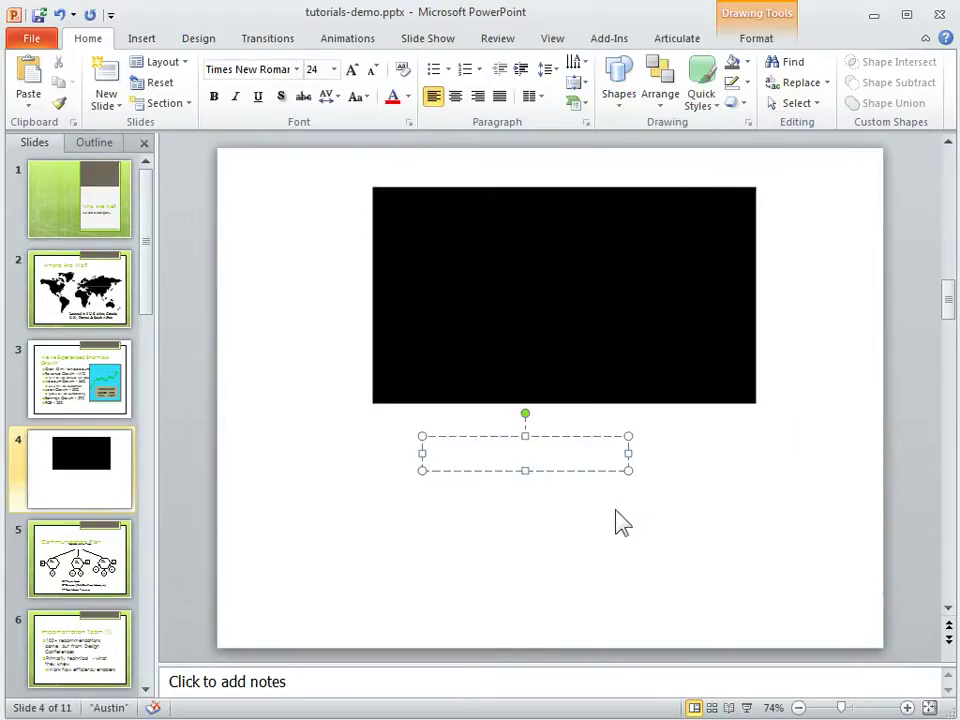
{"action": "type", "text": "These are "}
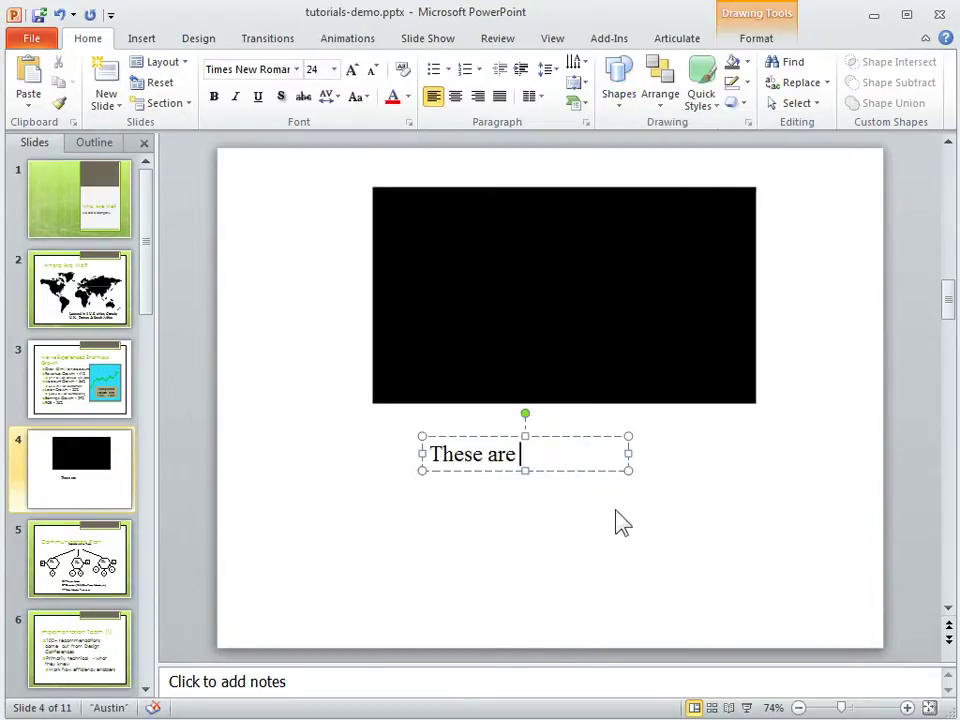
{"action": "type", "text": "ocean b"}
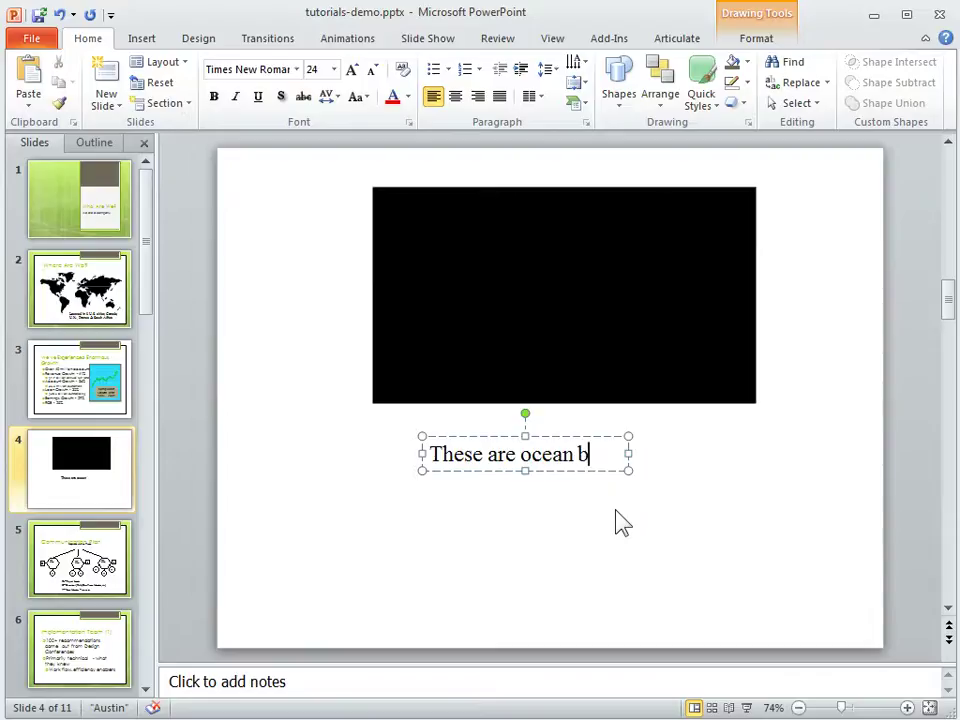
{"action": "type", "text": "irds"}
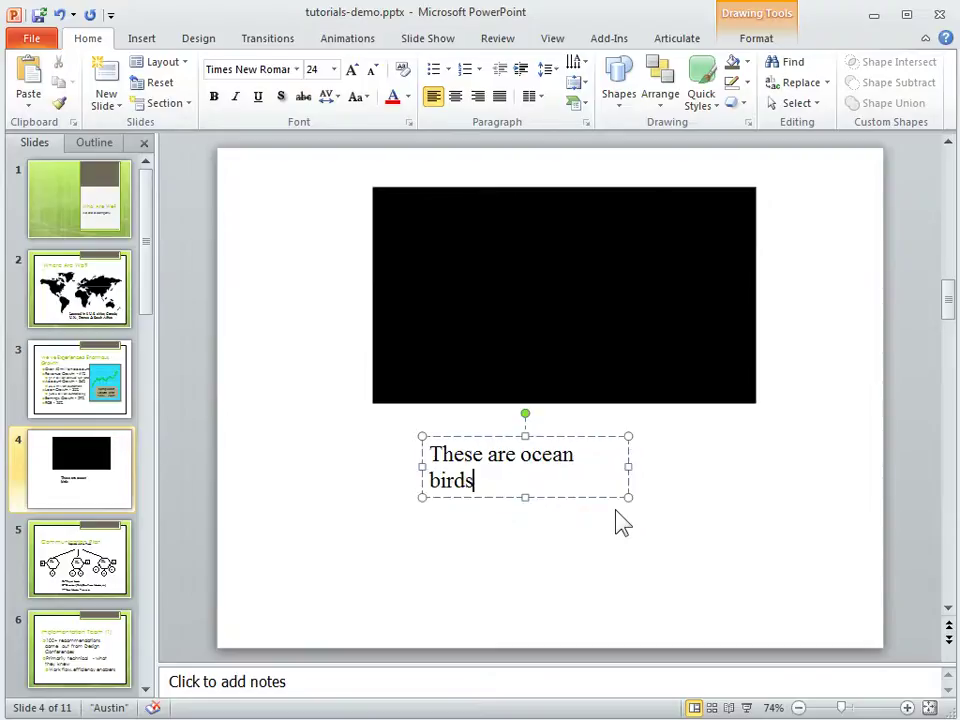
{"action": "left_click_drag", "start_coordinate": [628, 464], "coordinate": [707, 470]}
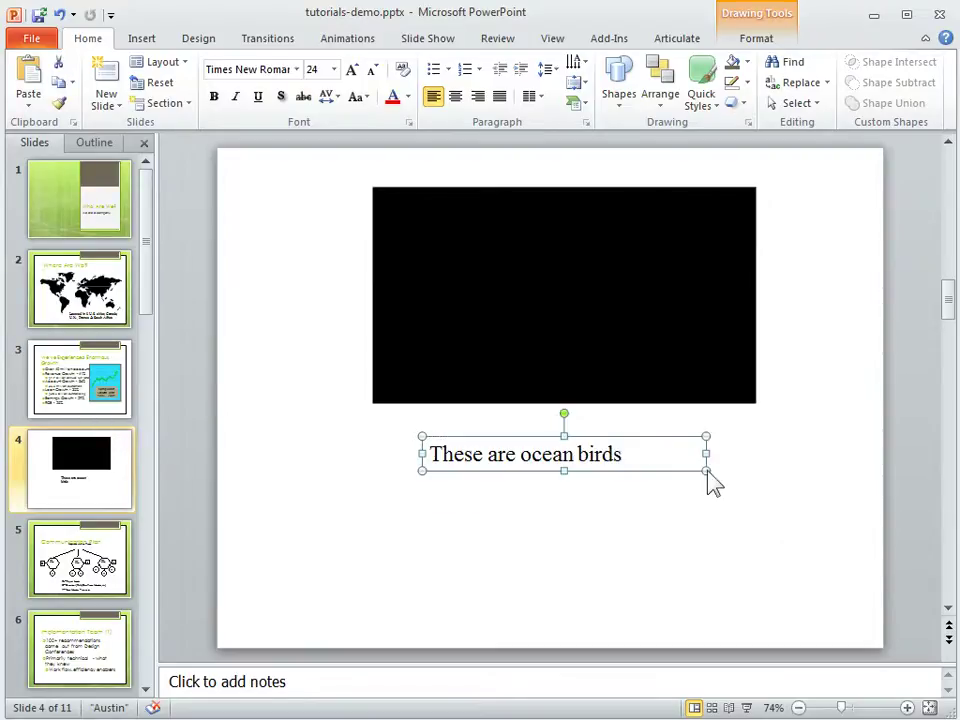
{"action": "left_click_drag", "start_coordinate": [644, 474], "coordinate": [643, 457]}
{"action": "left_click", "coordinate": [640, 498]}
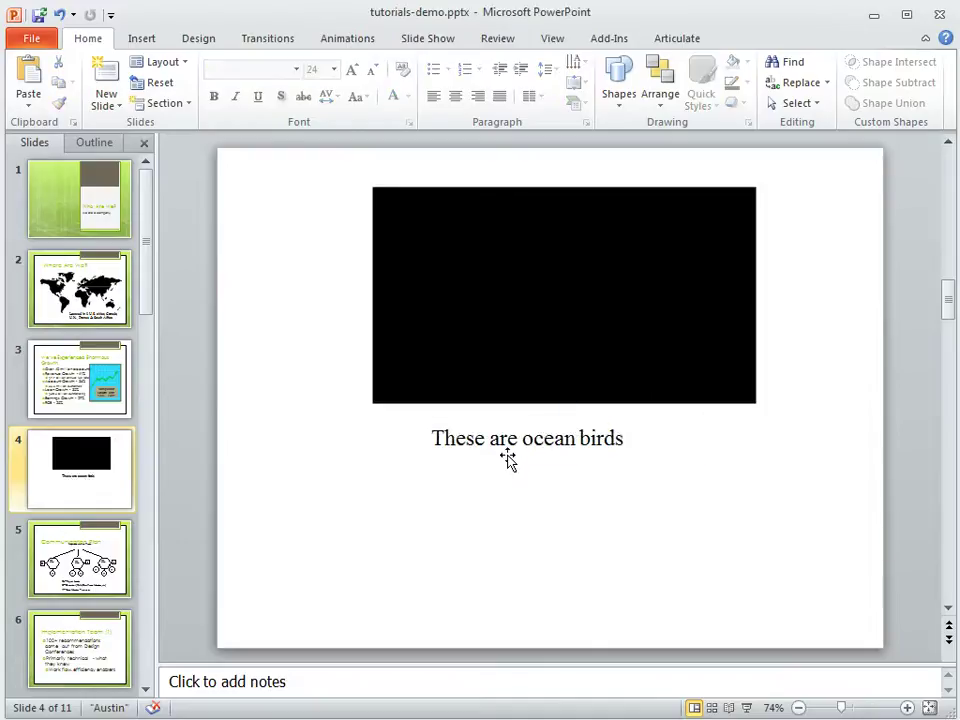
{"action": "mouse_move", "coordinate": [570, 435]}
Give the caption box a Fade entrance animation followed by a Fade exit animation
{"action": "left_click", "coordinate": [497, 444]}
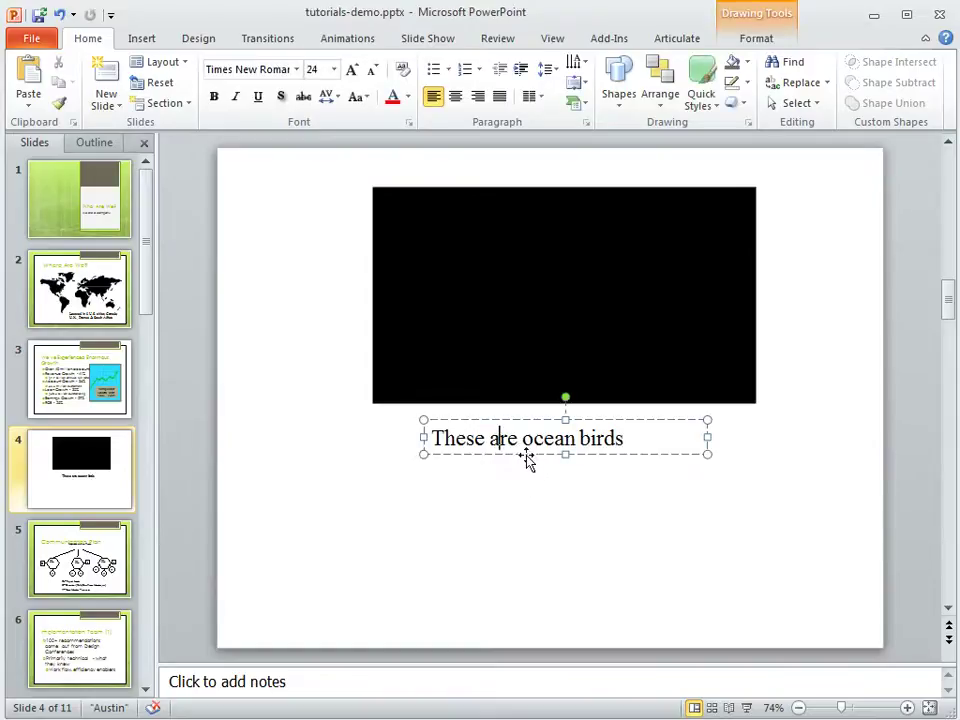
{"action": "left_click", "coordinate": [526, 455]}
{"action": "left_click", "coordinate": [350, 42]}
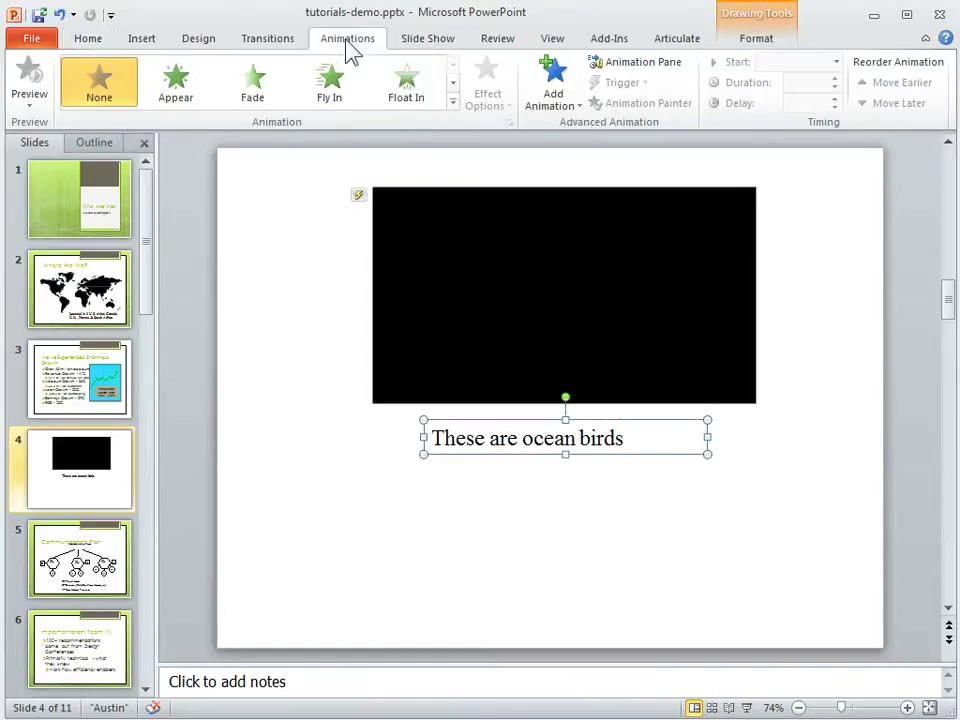
{"action": "left_click", "coordinate": [257, 94]}
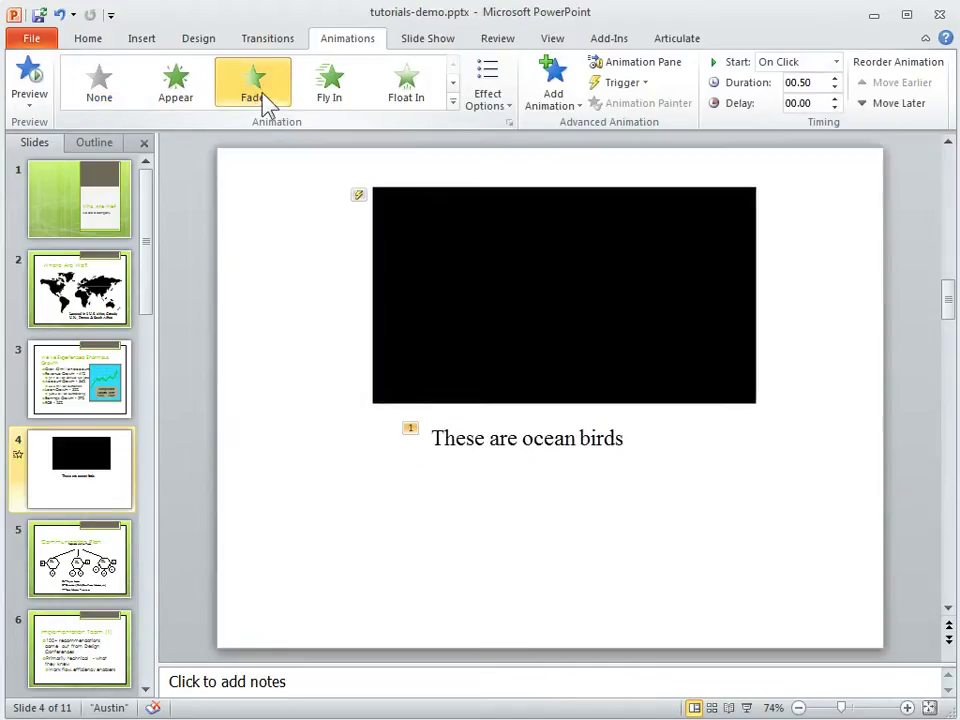
{"action": "left_click", "coordinate": [556, 103]}
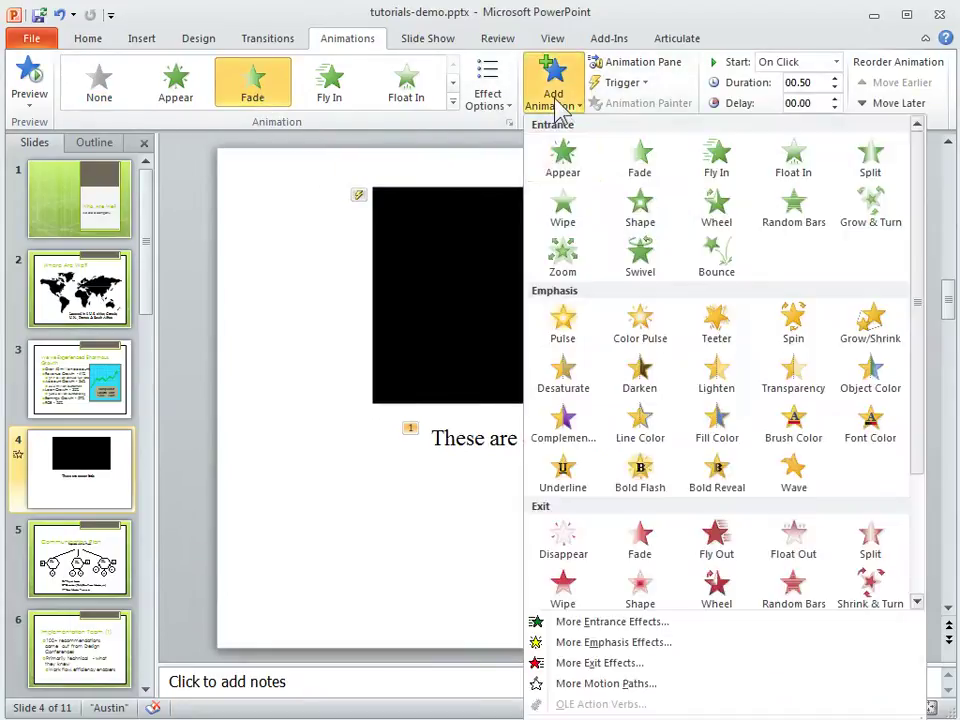
{"action": "left_click", "coordinate": [641, 546]}
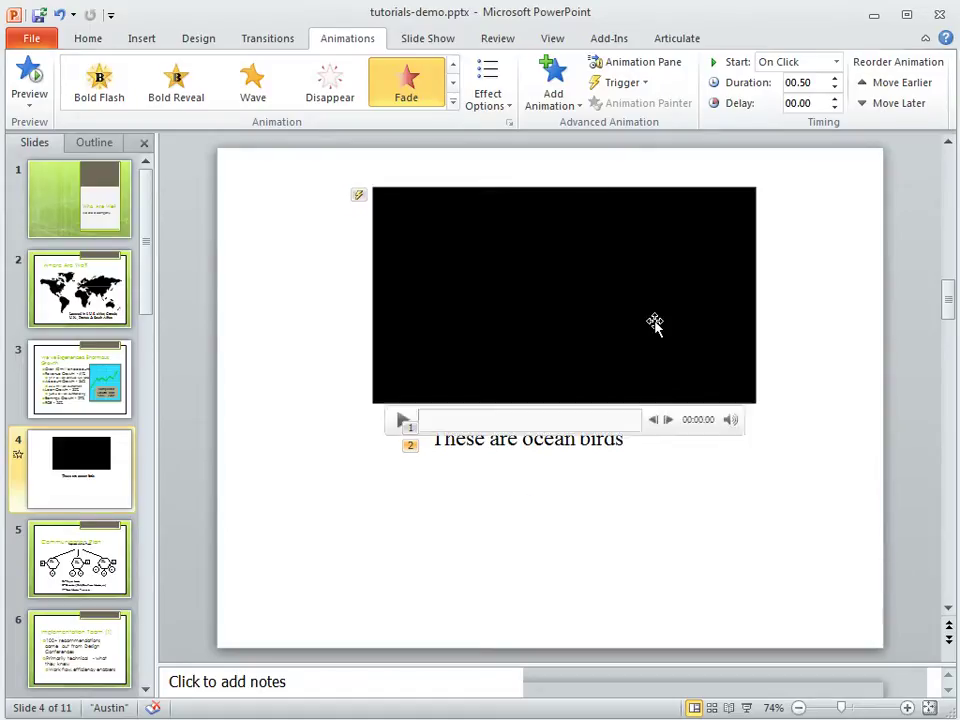
Set the Wildlife video to start playing automatically
{"action": "left_click", "coordinate": [568, 240]}
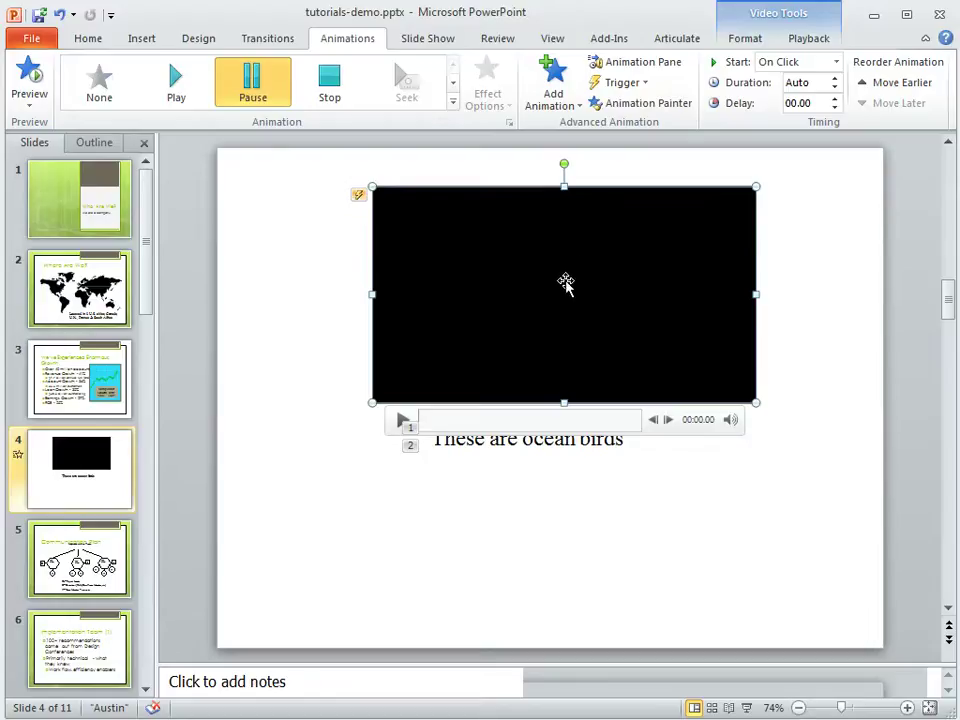
{"action": "left_click", "coordinate": [836, 62]}
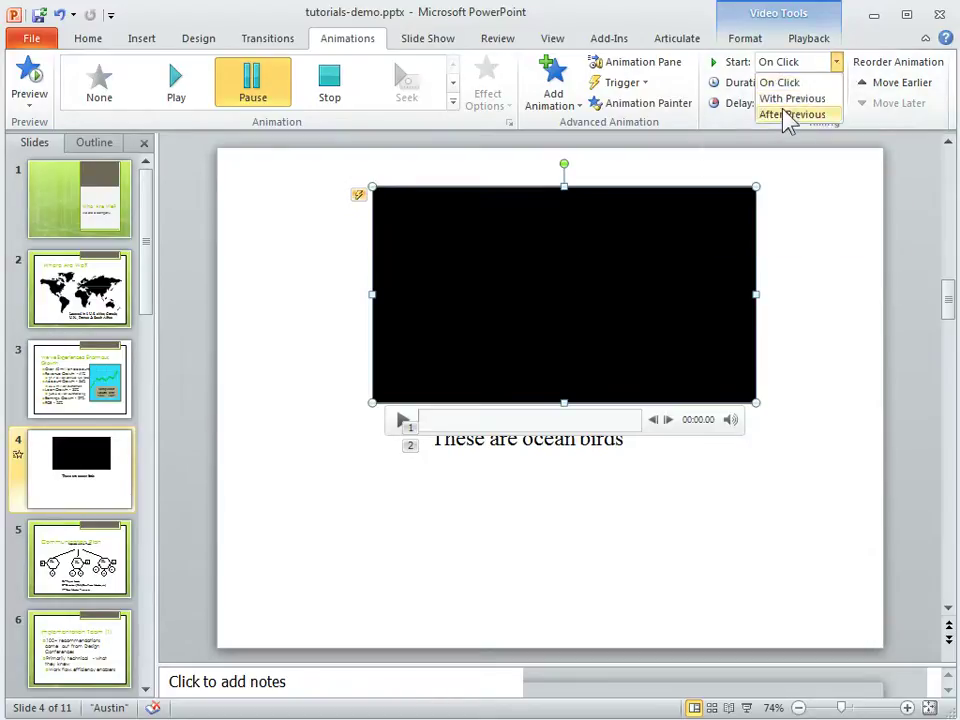
{"action": "left_click", "coordinate": [857, 36]}
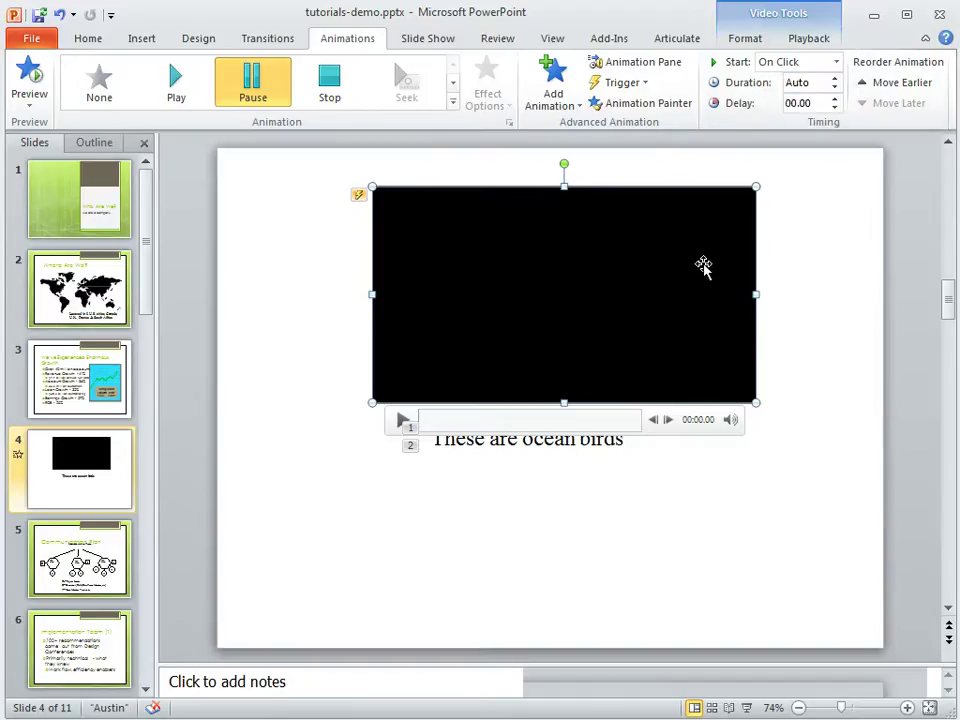
{"action": "left_click", "coordinate": [811, 44]}
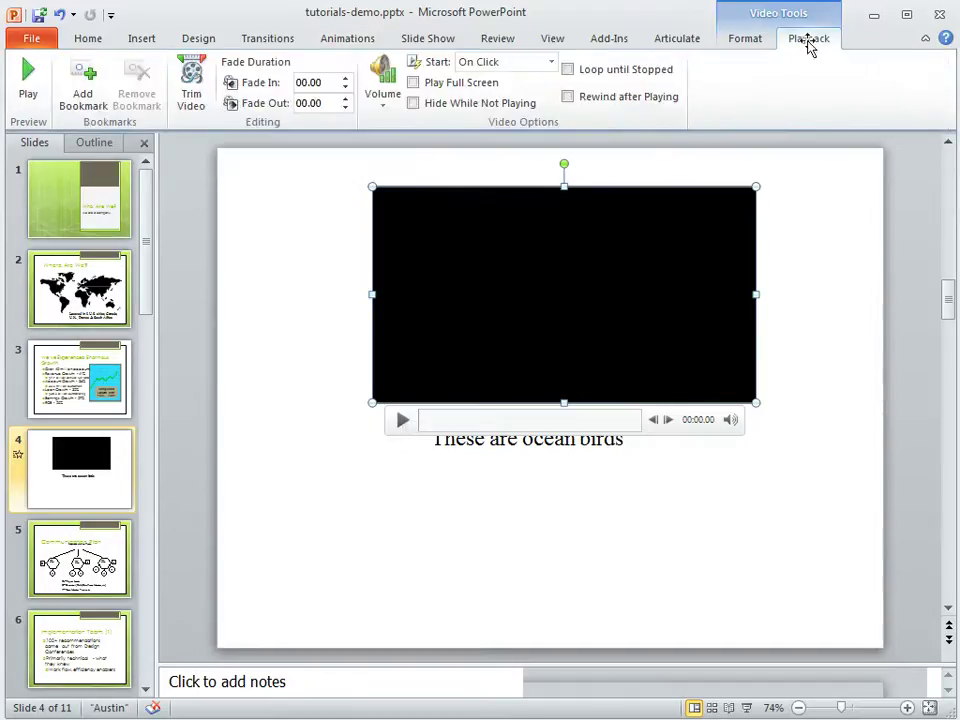
{"action": "left_click", "coordinate": [552, 62]}
{"action": "left_click", "coordinate": [510, 83]}
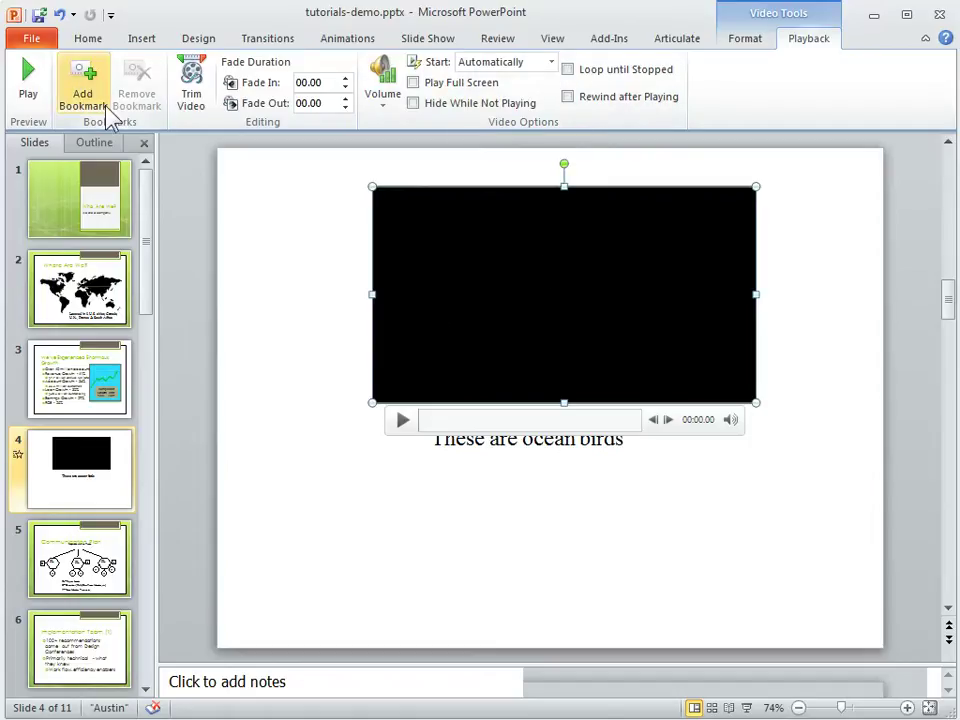
Add a video bookmark at 00:04.30, at the ocean birds scene
{"action": "left_click", "coordinate": [401, 420]}
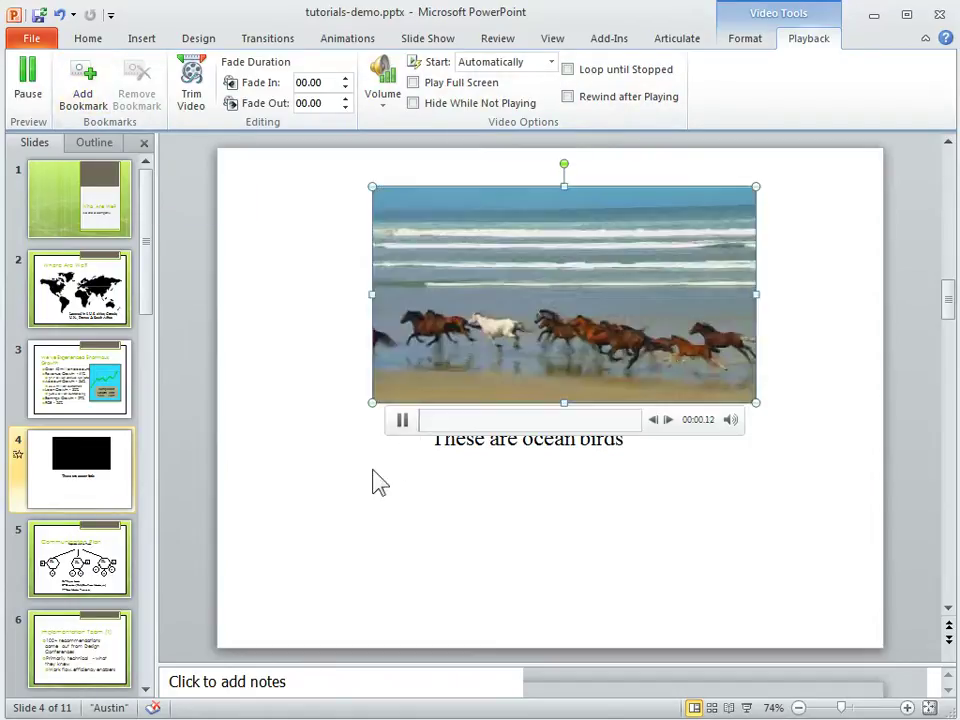
{"action": "left_click", "coordinate": [405, 430]}
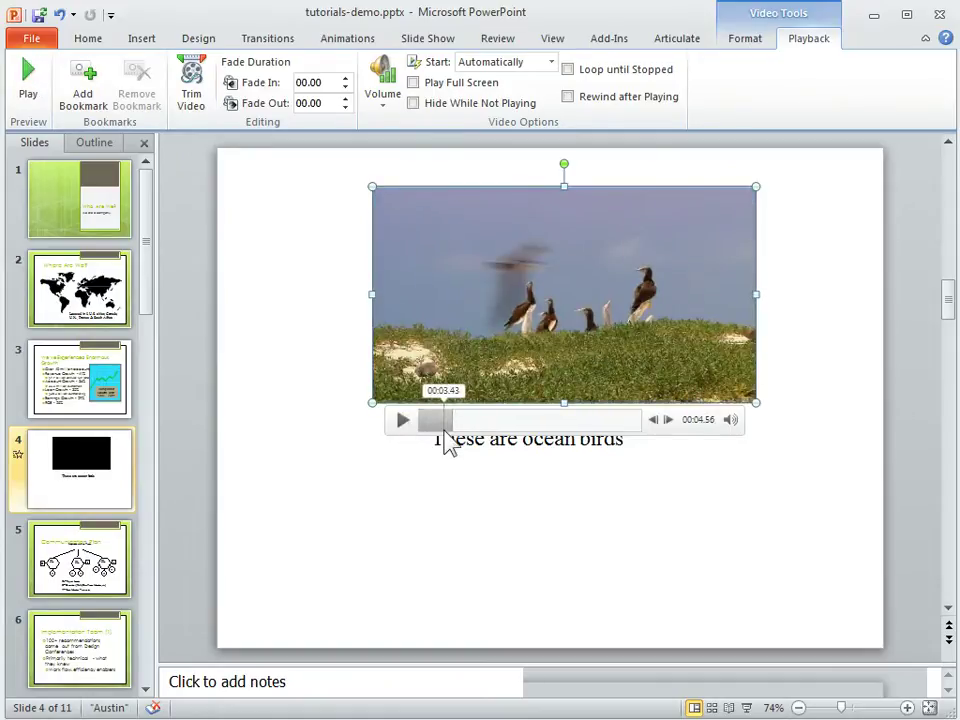
{"action": "left_click", "coordinate": [451, 421]}
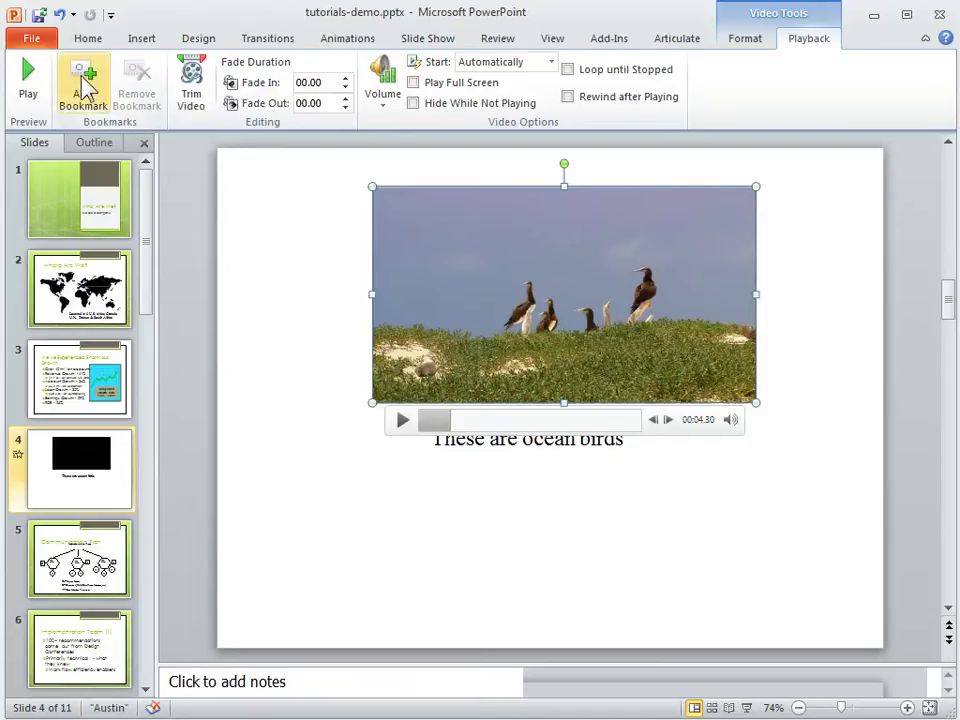
{"action": "left_click", "coordinate": [83, 88]}
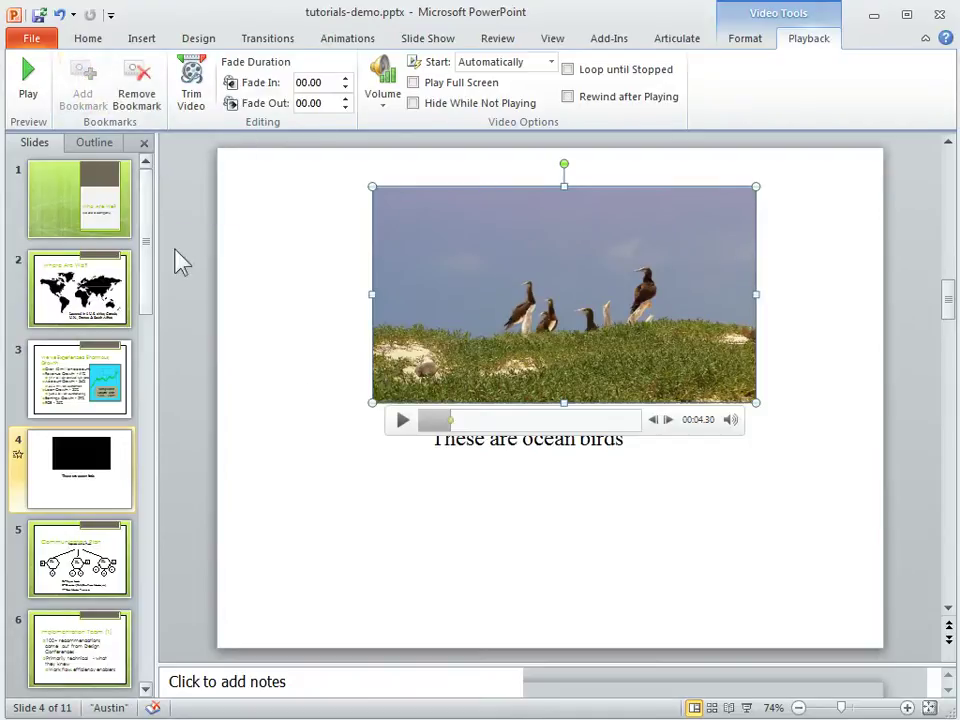
Add a second video bookmark at 00:06.83
{"action": "left_click", "coordinate": [467, 421]}
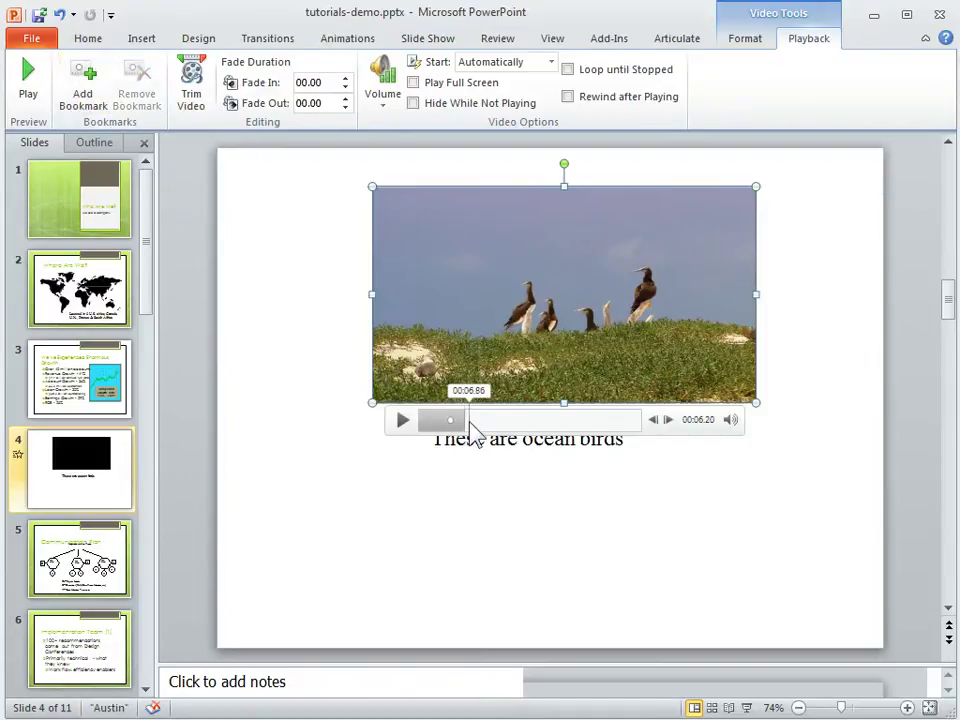
{"action": "left_click", "coordinate": [472, 421]}
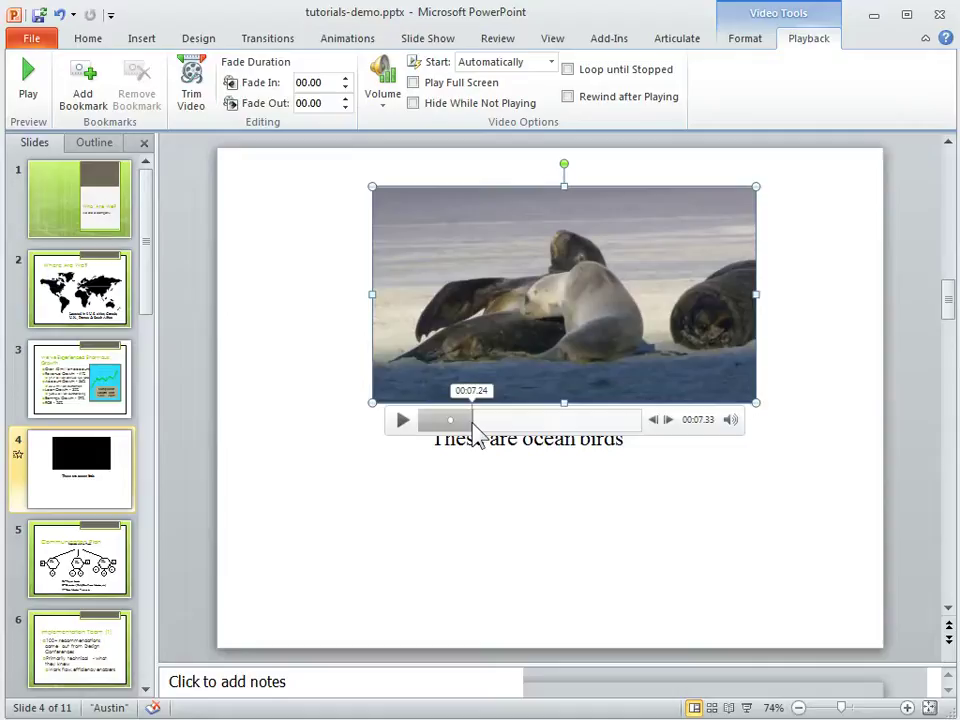
{"action": "left_click", "coordinate": [470, 422]}
{"action": "left_click", "coordinate": [469, 424]}
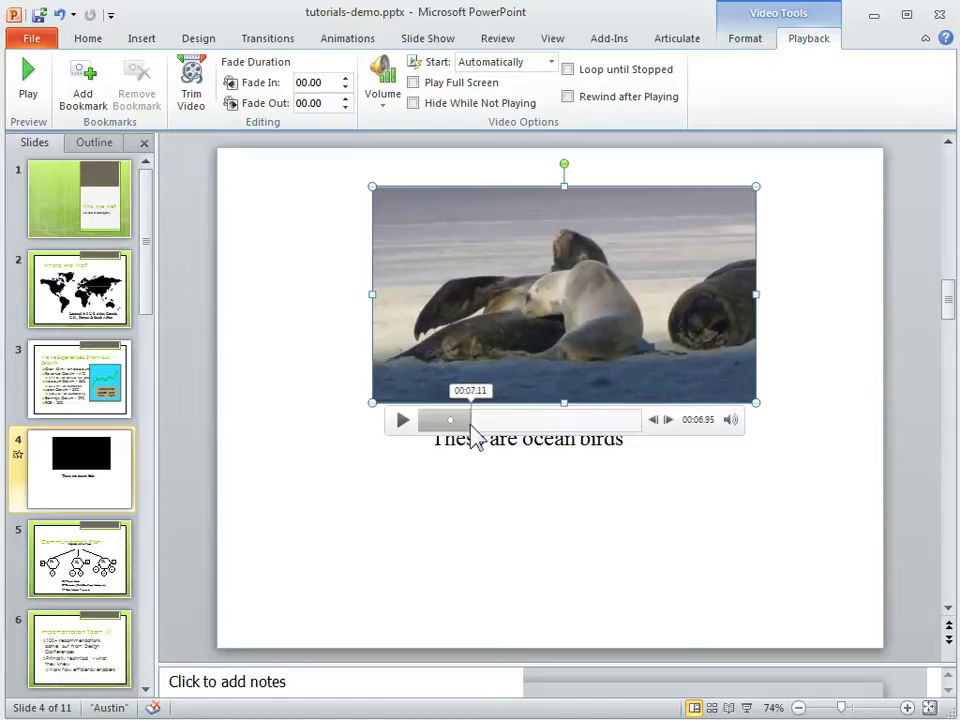
{"action": "left_click", "coordinate": [469, 424]}
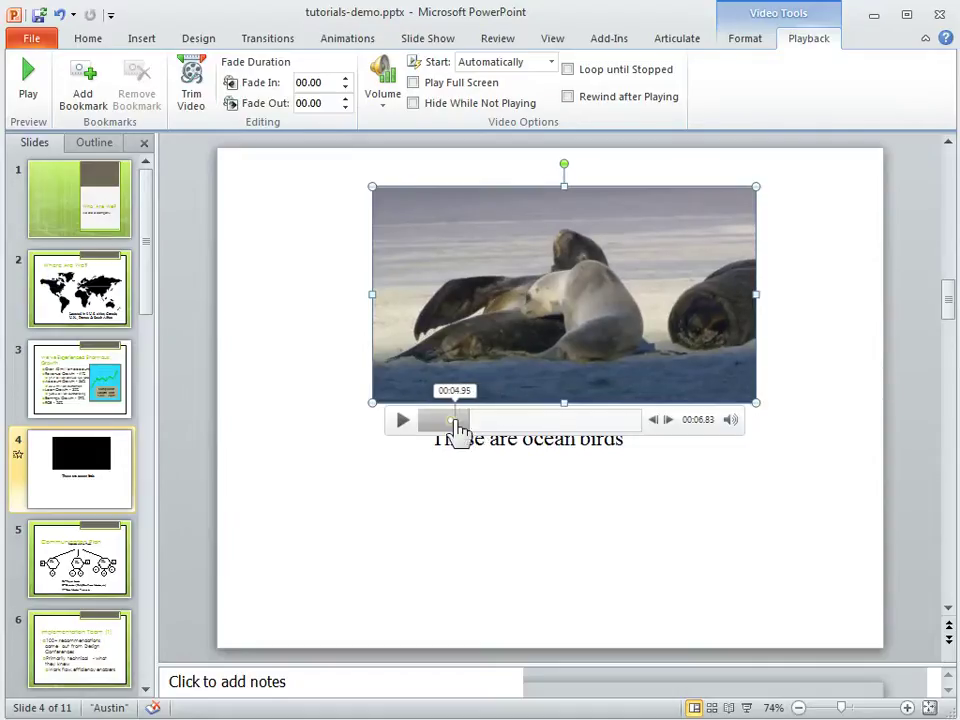
{"action": "left_click", "coordinate": [82, 85]}
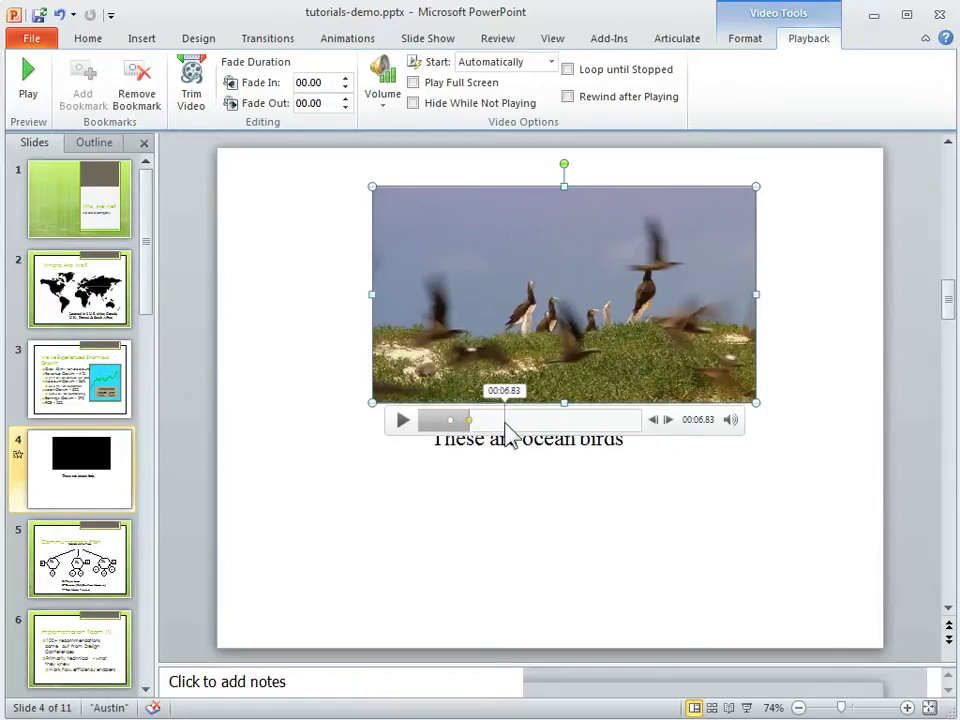
{"action": "left_click_drag", "start_coordinate": [480, 426], "coordinate": [498, 426]}
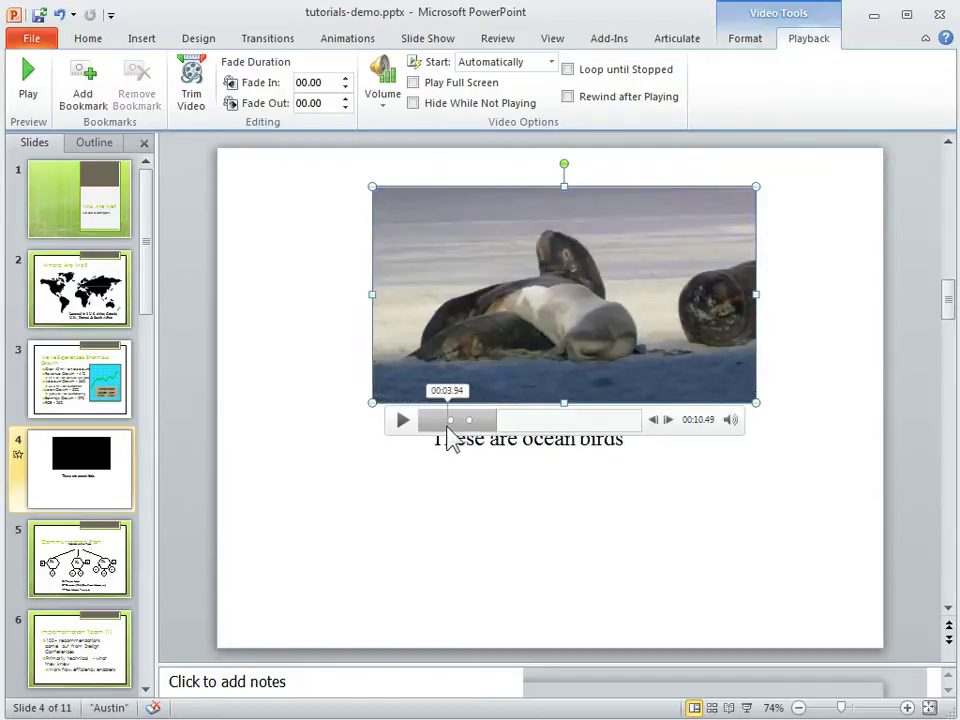
{"action": "left_click", "coordinate": [482, 500]}
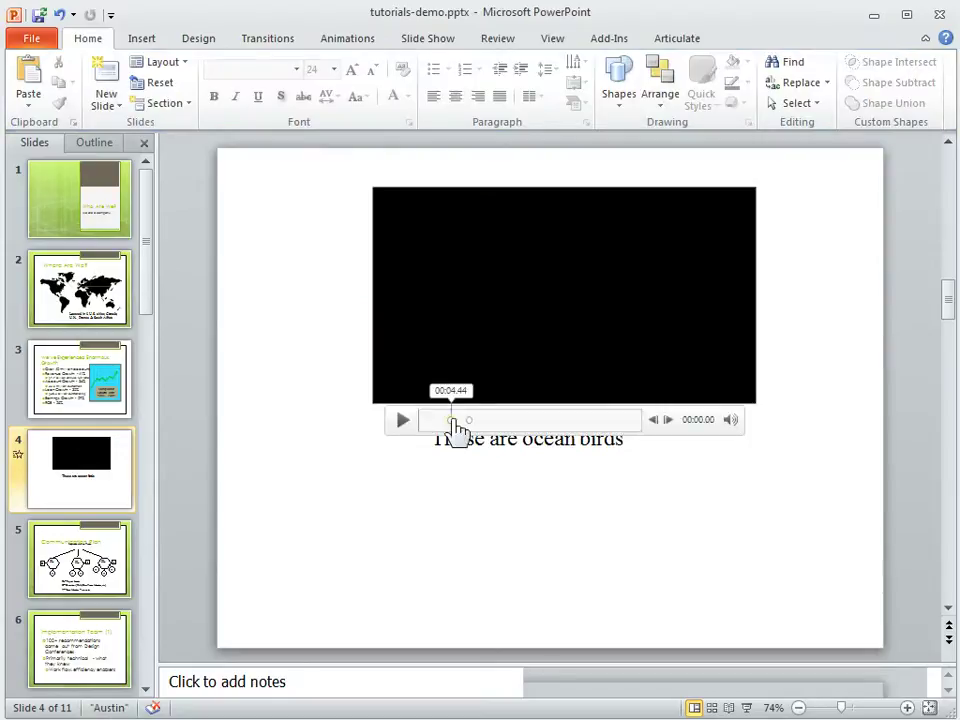
Trigger the caption's Fade entrance animation on Bookmark 1
{"action": "left_click", "coordinate": [506, 446]}
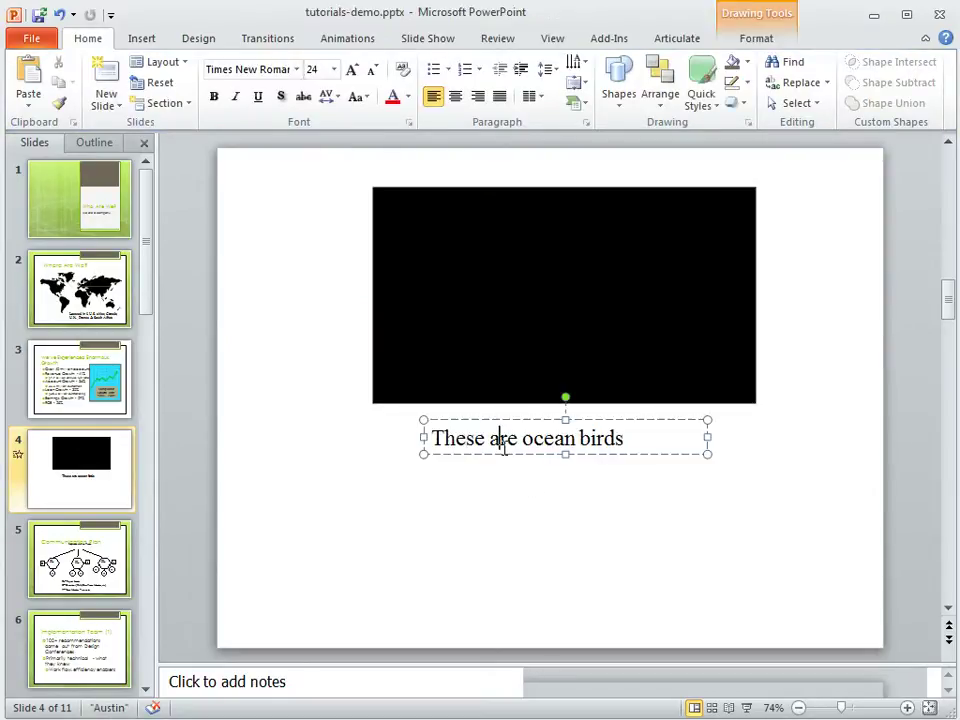
{"action": "left_click", "coordinate": [503, 419]}
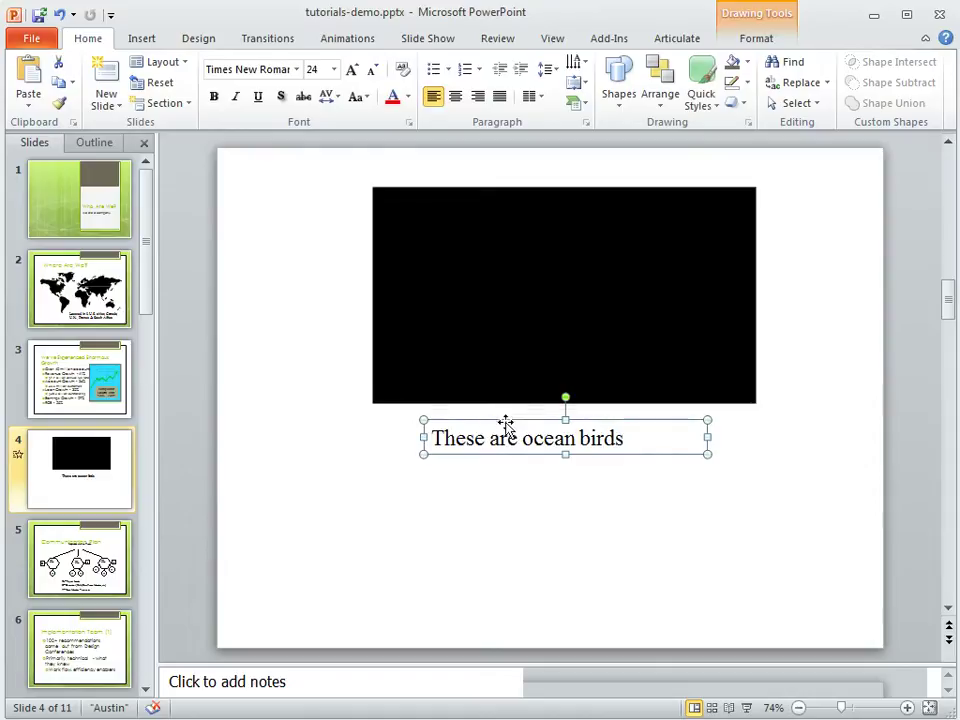
{"action": "left_click", "coordinate": [350, 40]}
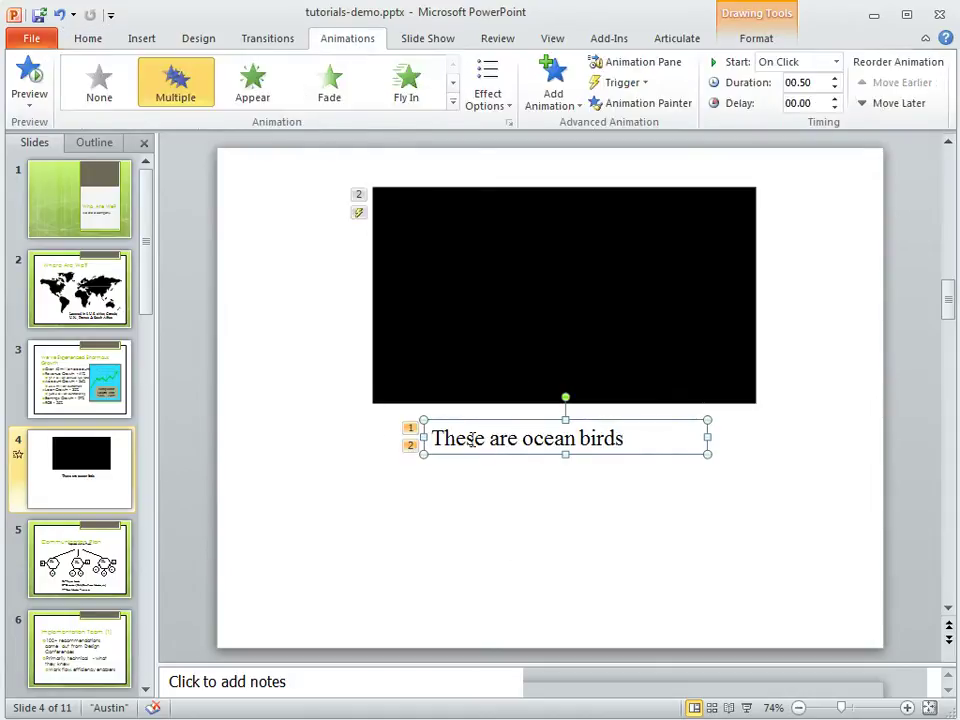
{"action": "left_click", "coordinate": [410, 429]}
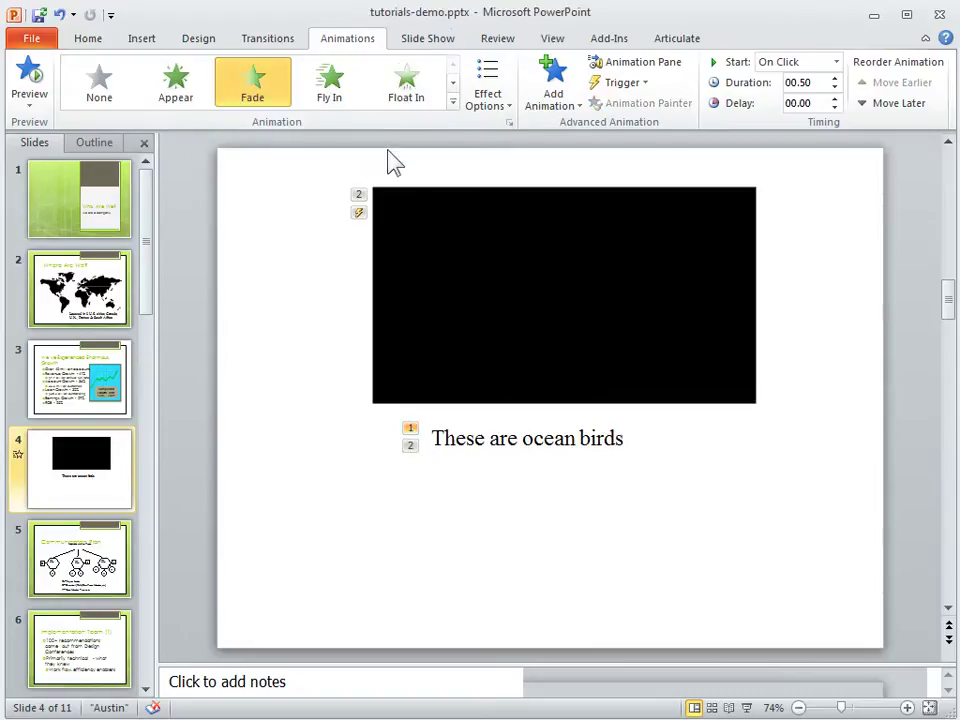
{"action": "left_click", "coordinate": [645, 87]}
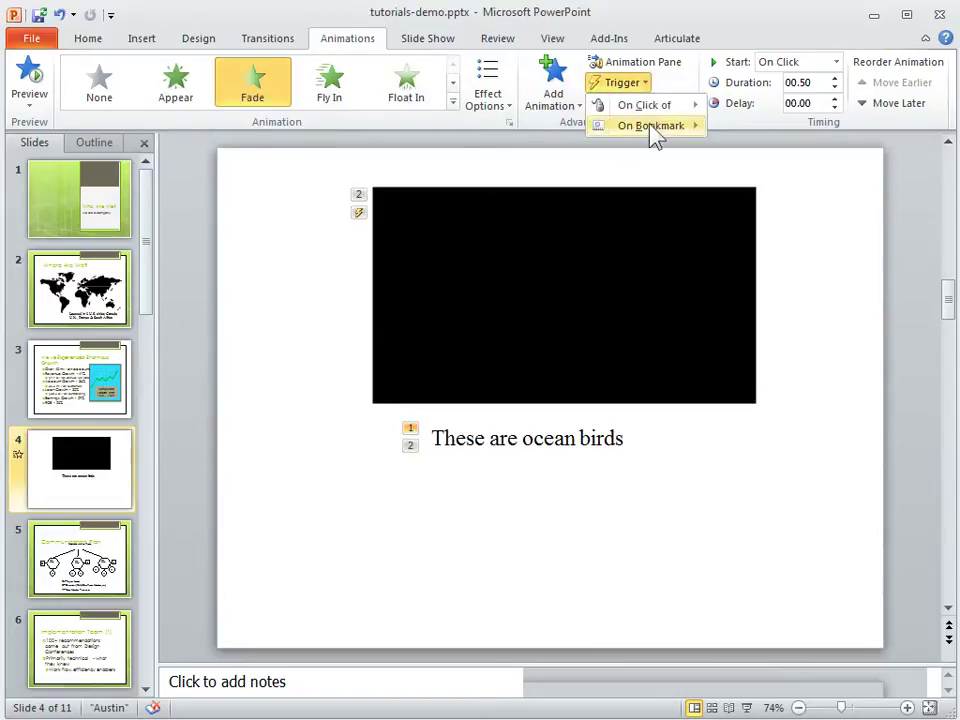
{"action": "mouse_move", "coordinate": [656, 136]}
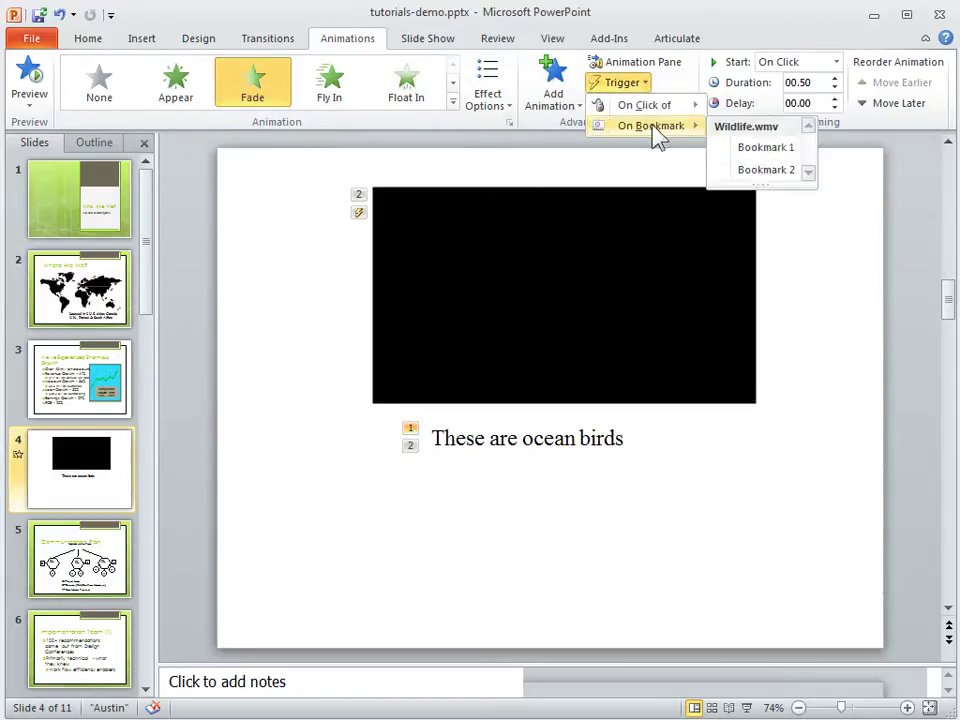
{"action": "left_click", "coordinate": [765, 147]}
Trigger the caption's Fade exit animation on Bookmark 2
{"action": "mouse_move", "coordinate": [457, 423]}
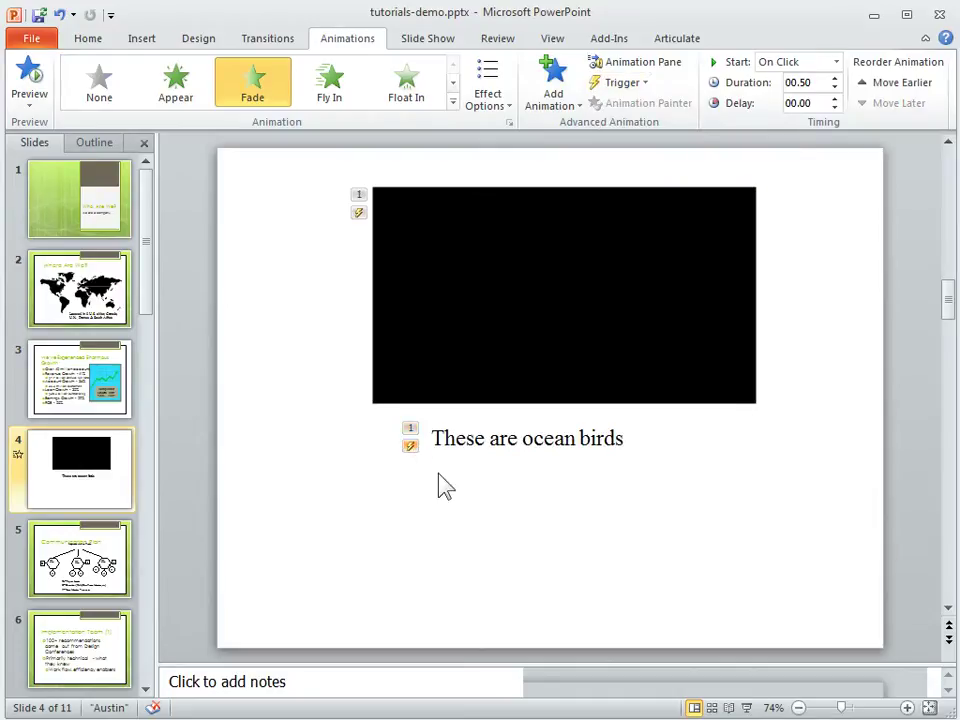
{"action": "left_click", "coordinate": [411, 429]}
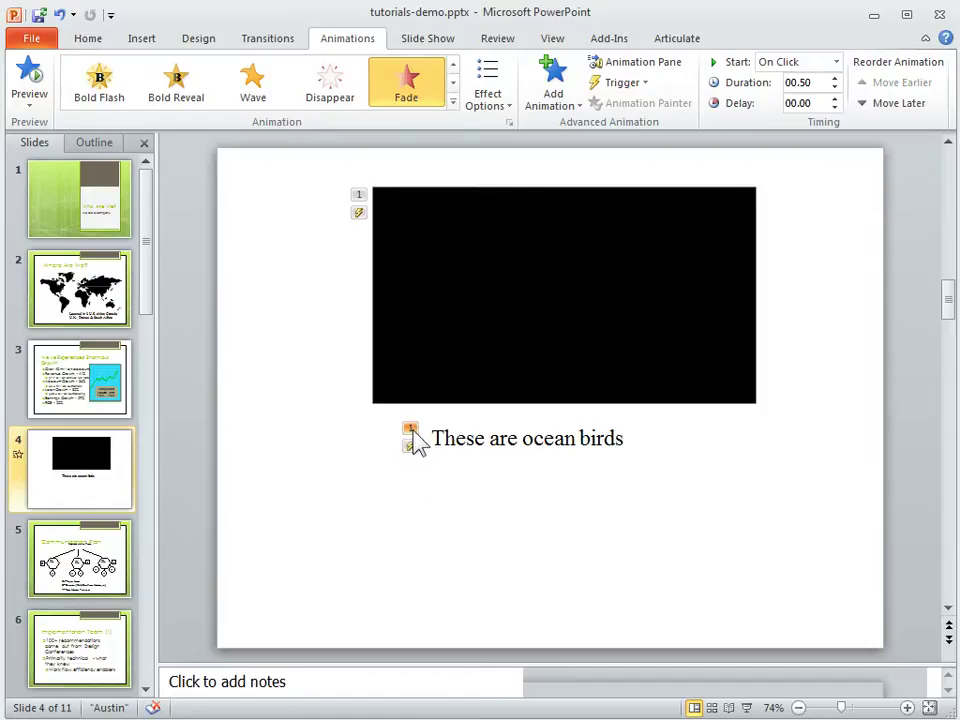
{"action": "left_click", "coordinate": [648, 85]}
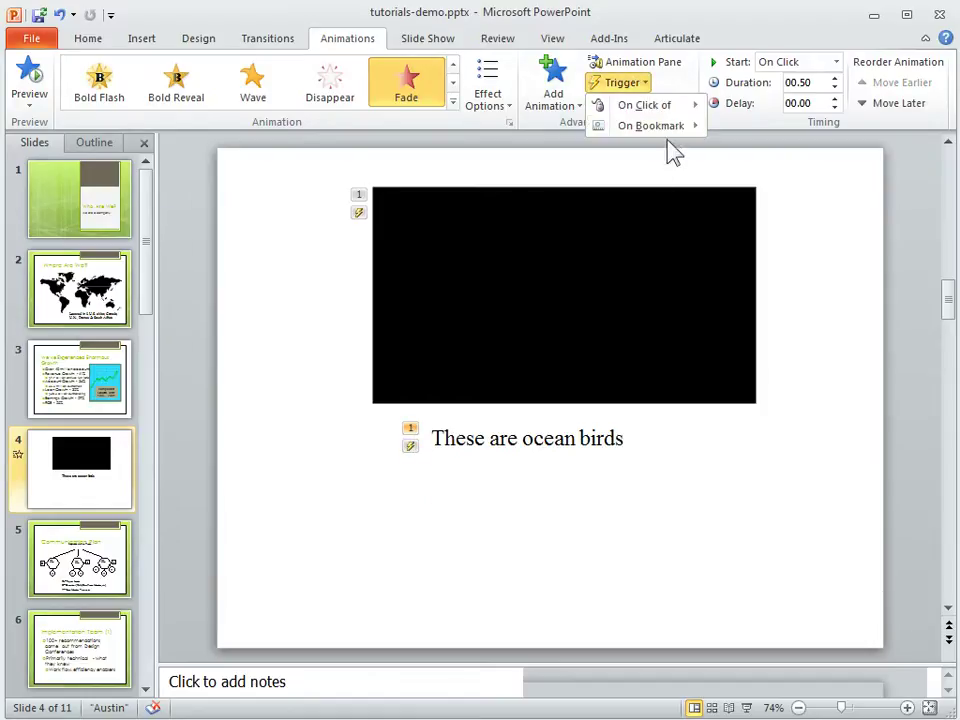
{"action": "mouse_move", "coordinate": [669, 130]}
{"action": "left_click", "coordinate": [752, 172]}
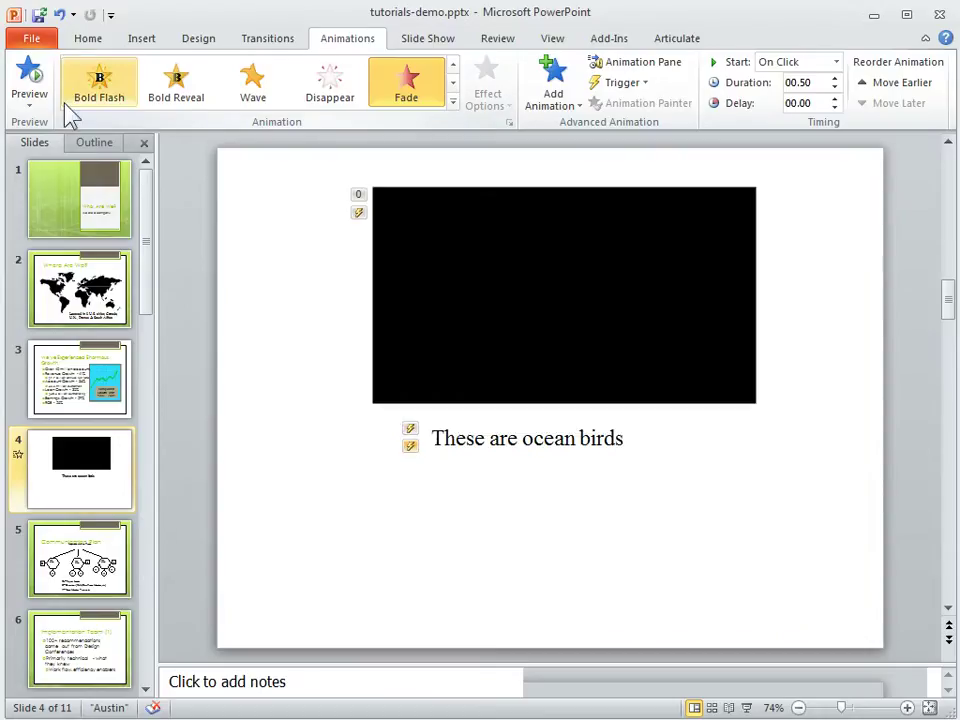
{"action": "left_click", "coordinate": [36, 86]}
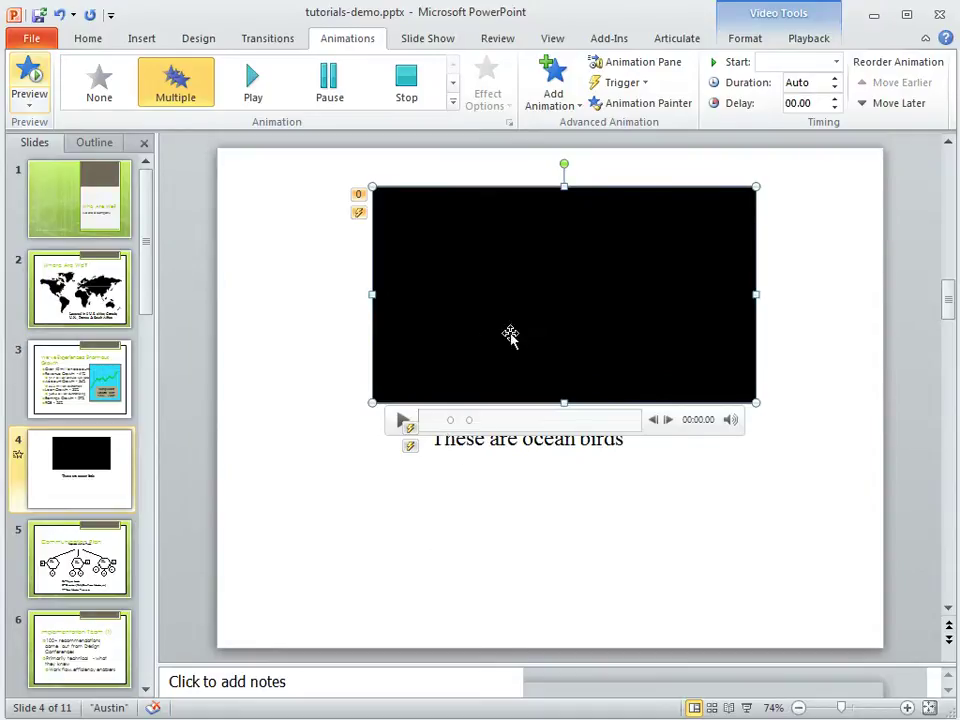
Insert the audio file Believe In Me.mp3 onto slide 4 using Audio from File
{"action": "left_click", "coordinate": [700, 520]}
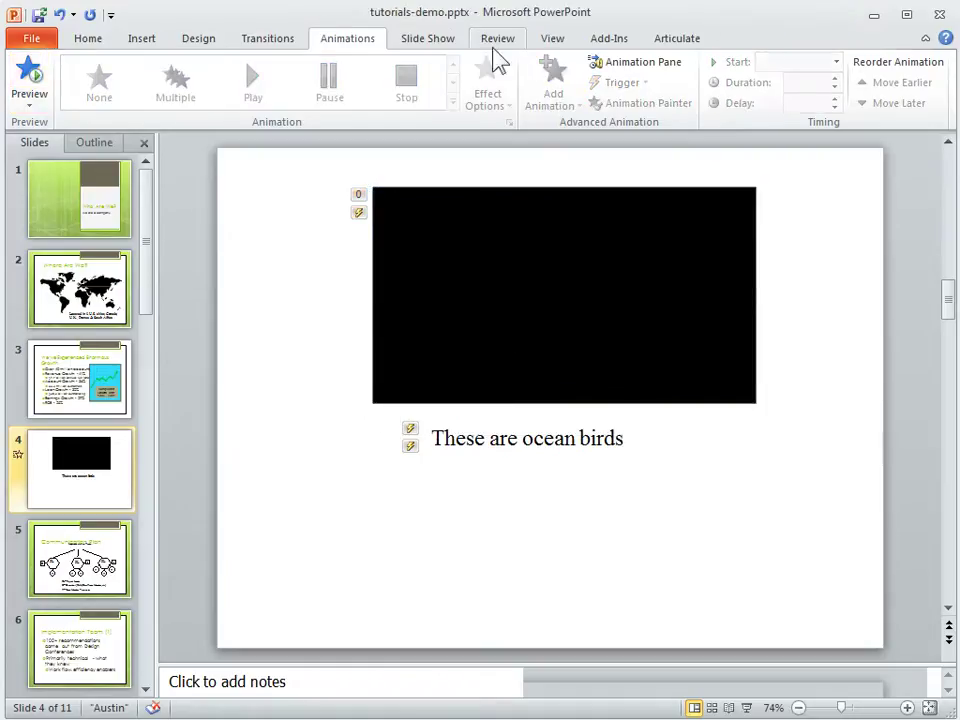
{"action": "left_click", "coordinate": [141, 44]}
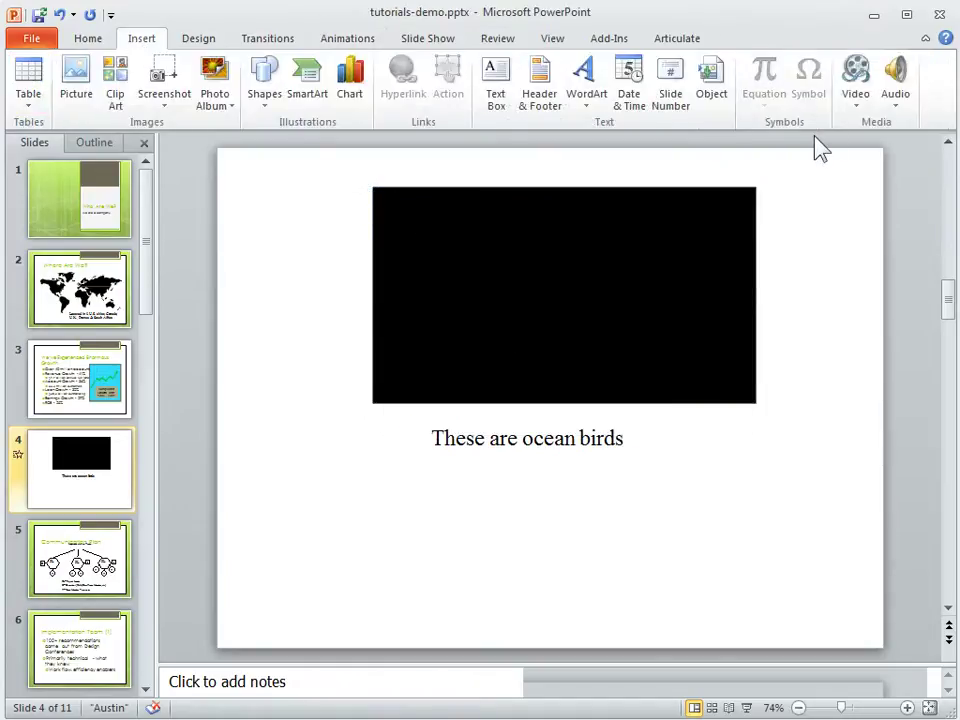
{"action": "left_click", "coordinate": [889, 102]}
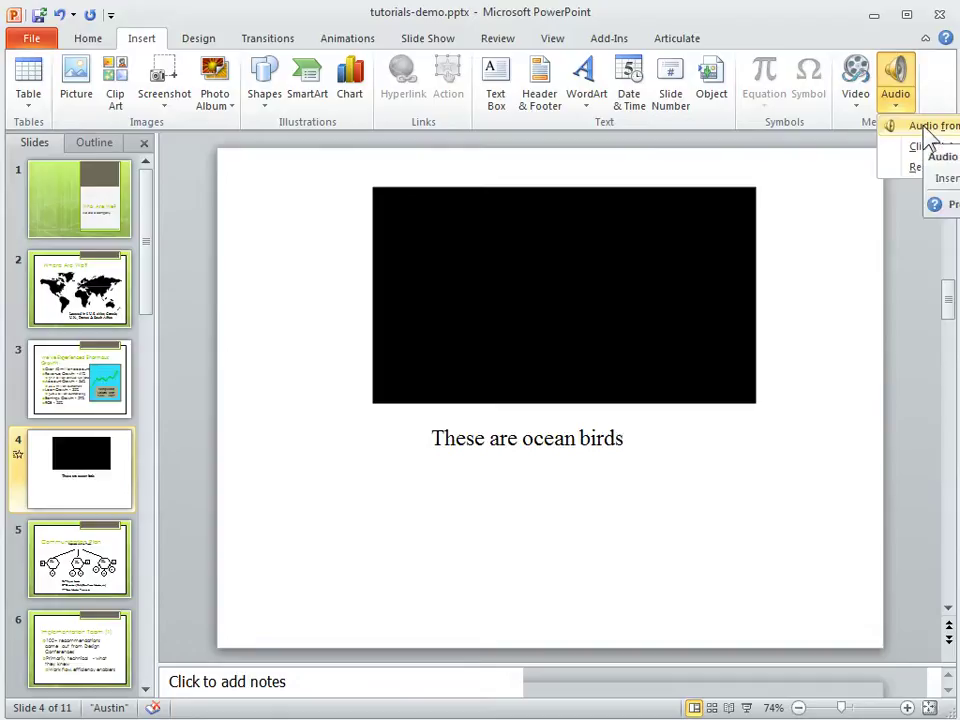
{"action": "left_click", "coordinate": [926, 128]}
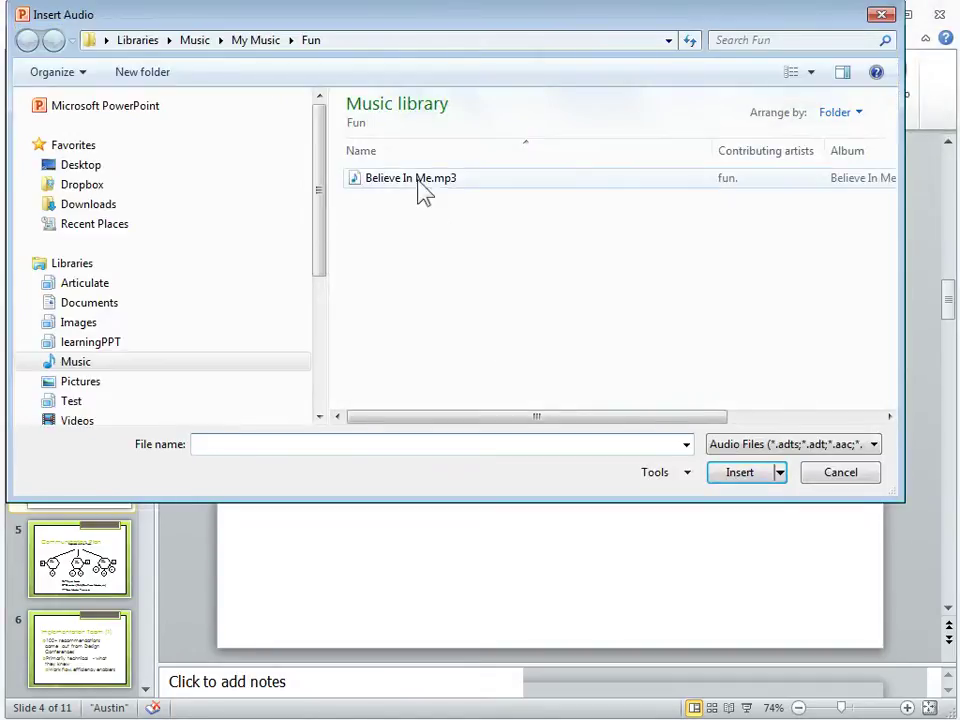
{"action": "double_click", "coordinate": [419, 183]}
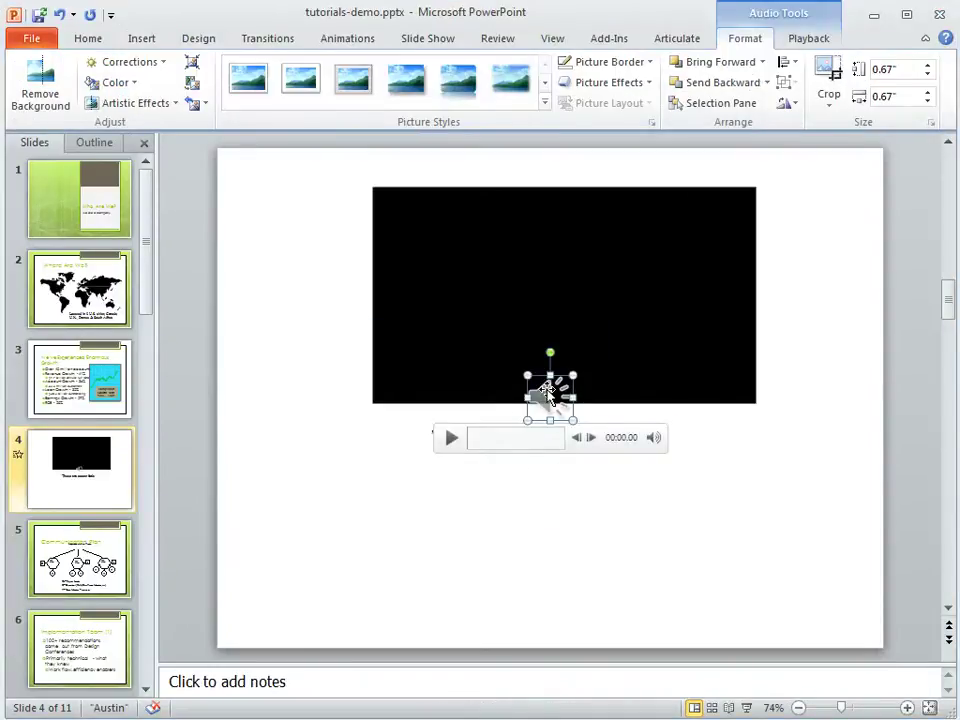
Move the Believe In Me.mp3 audio icon down-left, below the caption
{"action": "left_click", "coordinate": [826, 44]}
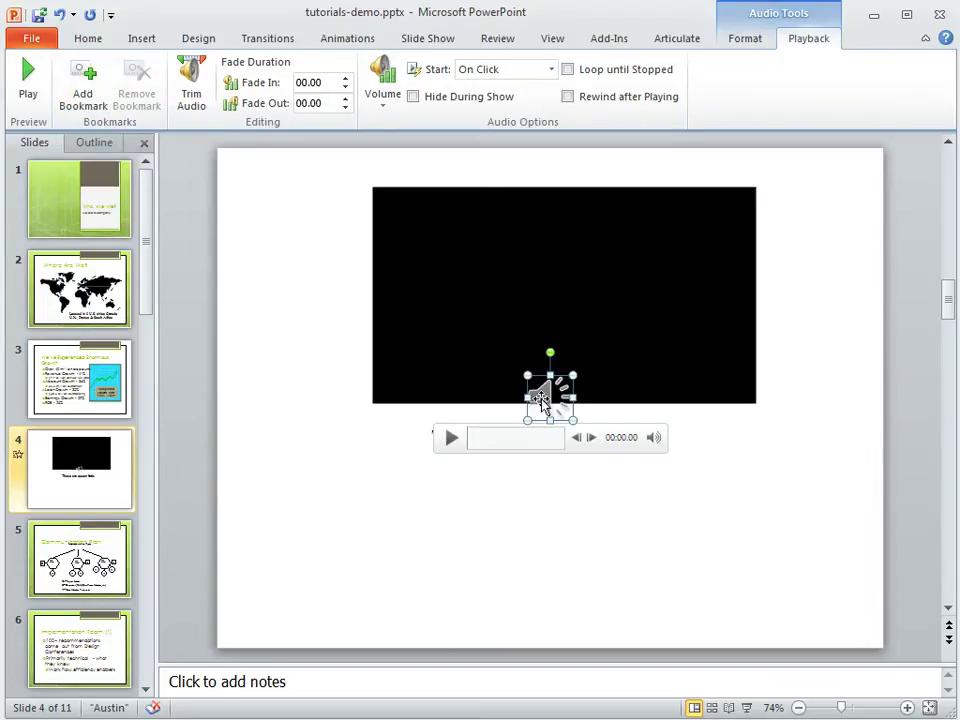
{"action": "left_click_drag", "start_coordinate": [549, 395], "coordinate": [372, 552]}
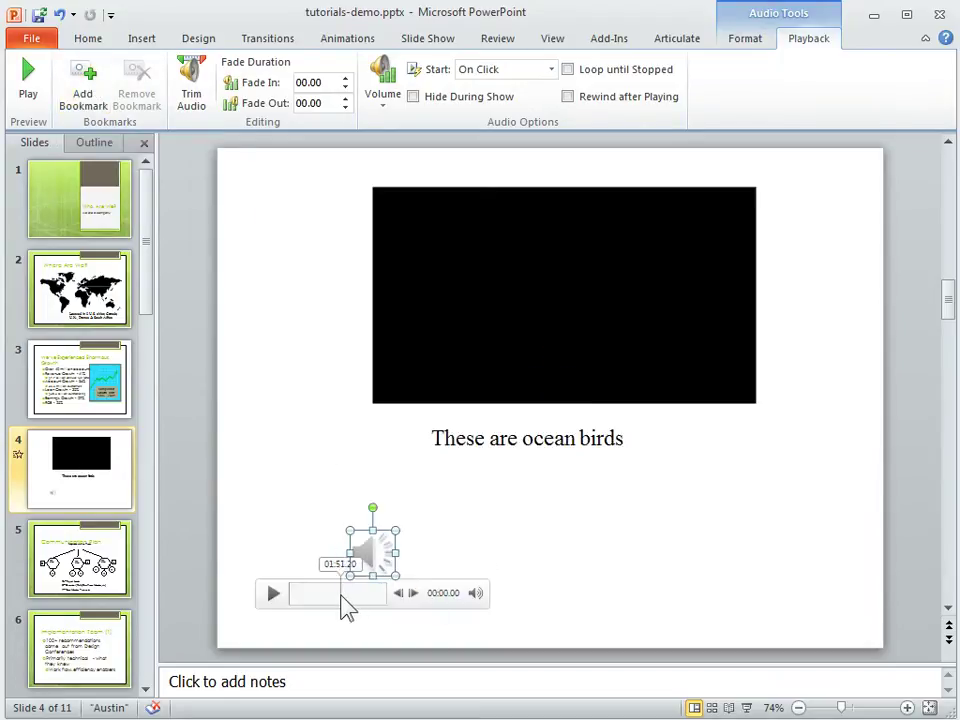